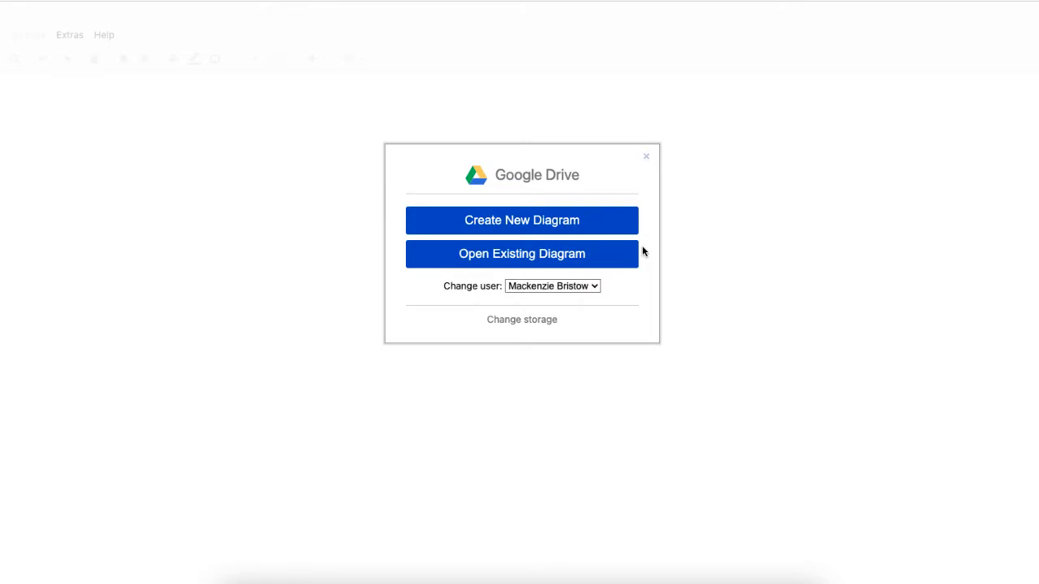
Create a new blank diagram named "Coffee Shop Ordering System.drawio" in the Google Drive root folder
{"action": "left_click", "coordinate": [597, 230]}
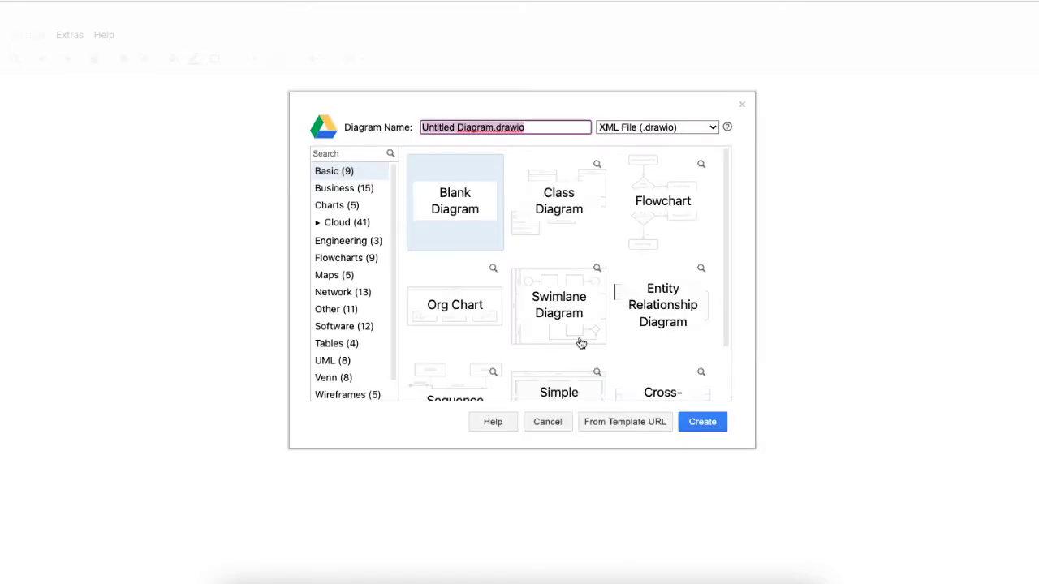
{"action": "left_click", "coordinate": [484, 180]}
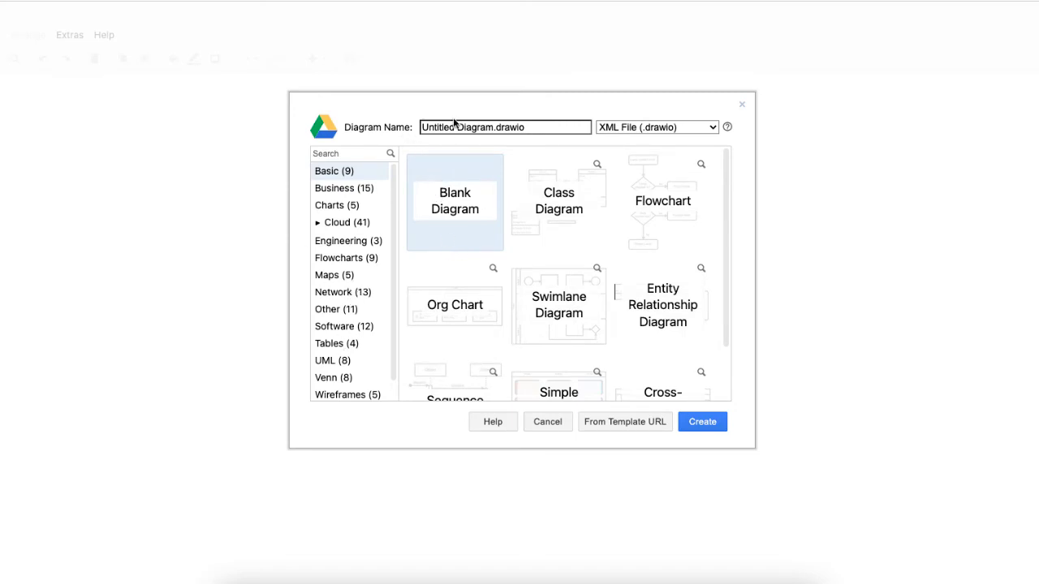
{"action": "left_click", "coordinate": [452, 127]}
{"action": "left_click_drag", "start_coordinate": [422, 128], "coordinate": [493, 130]}
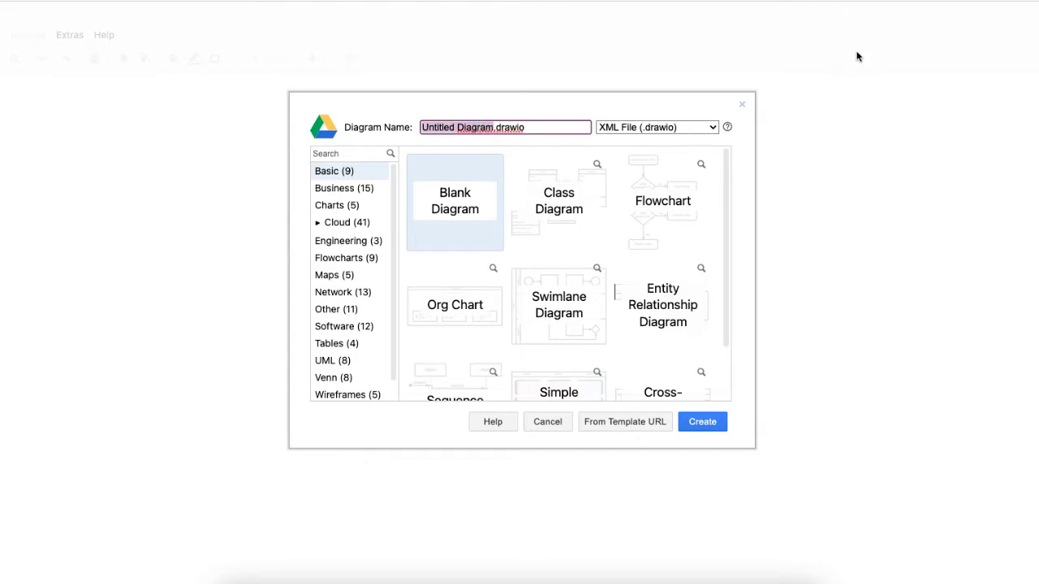
{"action": "type", "text": "Coffee Shop O"}
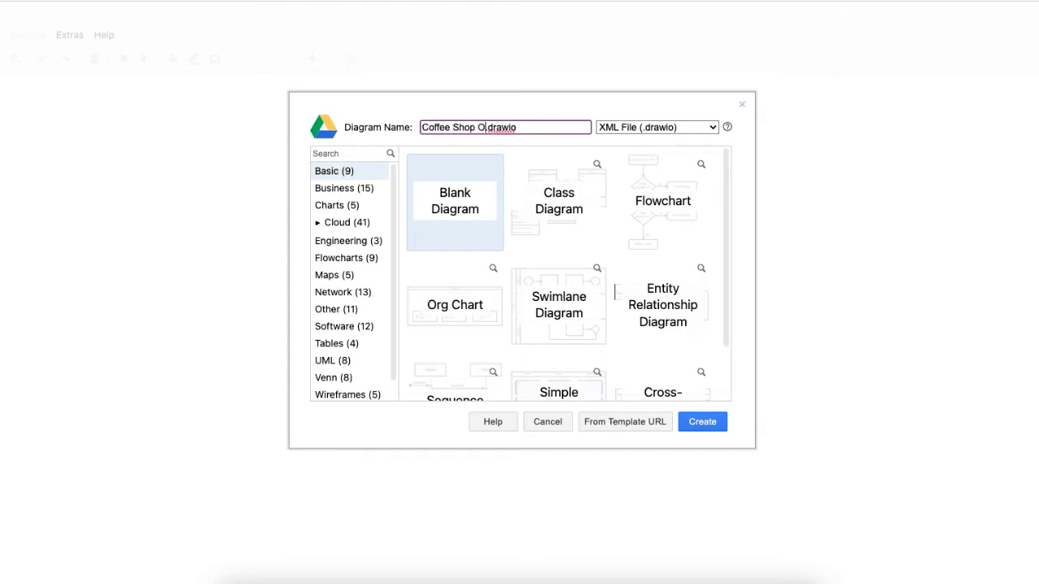
{"action": "type", "text": "rdering Syste"}
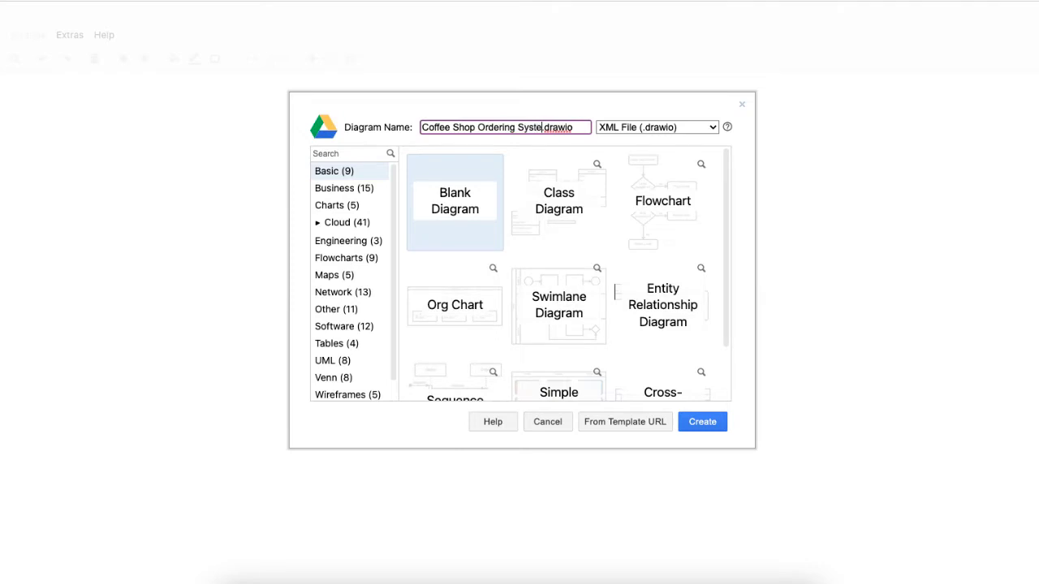
{"action": "type", "text": "m"}
{"action": "left_click", "coordinate": [711, 430]}
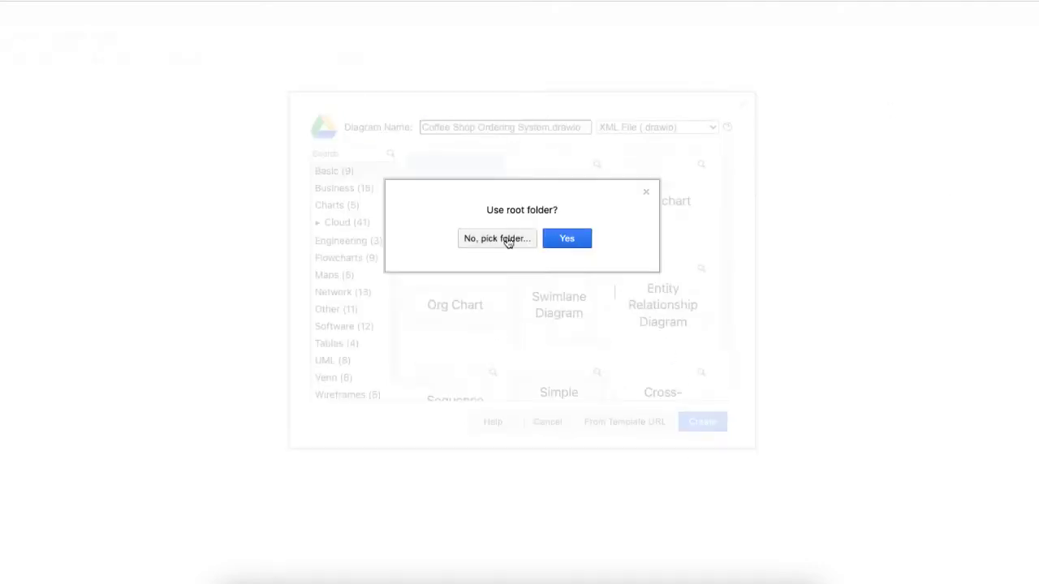
{"action": "left_click", "coordinate": [568, 243]}
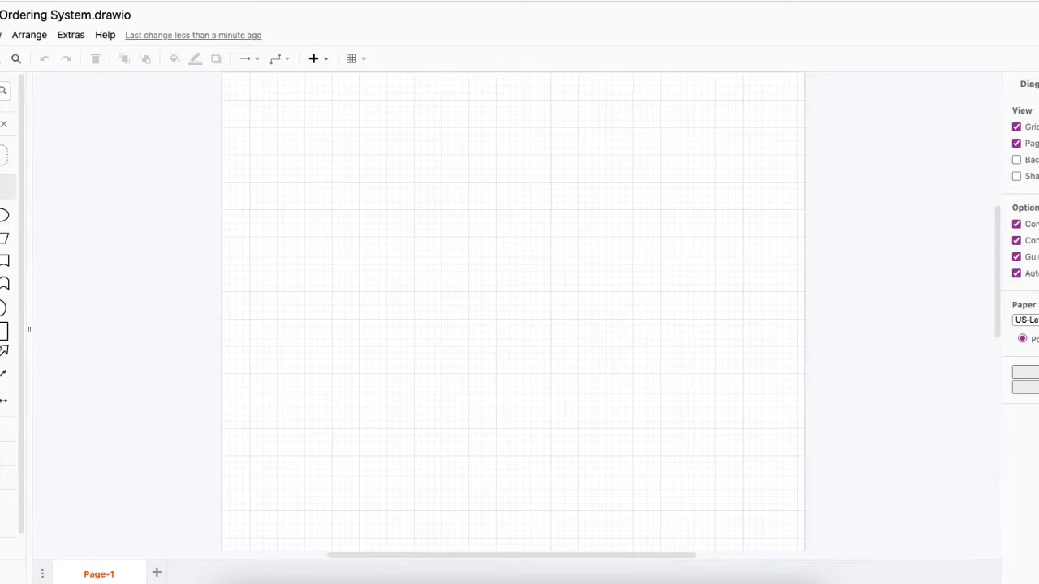
Collapse the General shapes, expand the UML shapes and place a three-section Class shape near the upper middle of the page
{"action": "left_click", "coordinate": [6, 187]}
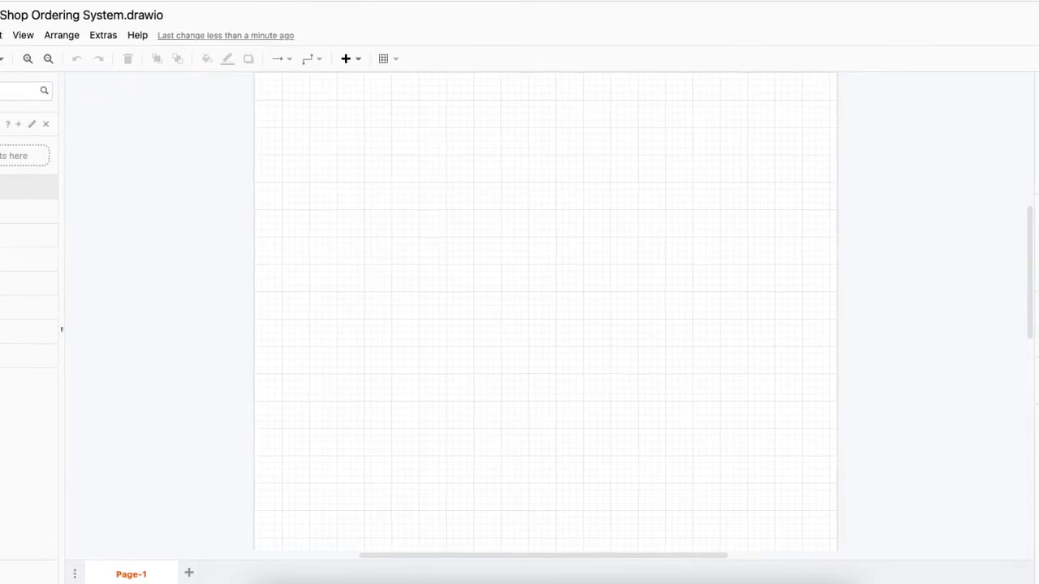
{"action": "left_click", "coordinate": [27, 362]}
{"action": "left_click", "coordinate": [24, 363]}
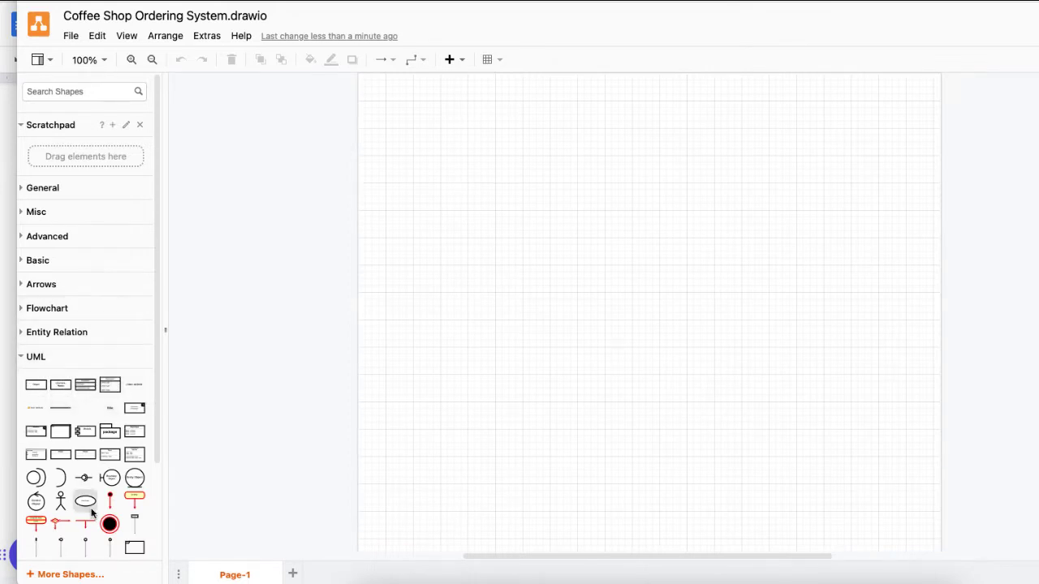
{"action": "scroll", "coordinate": [142, 349], "scroll_direction": "down", "scroll_amount": 3}
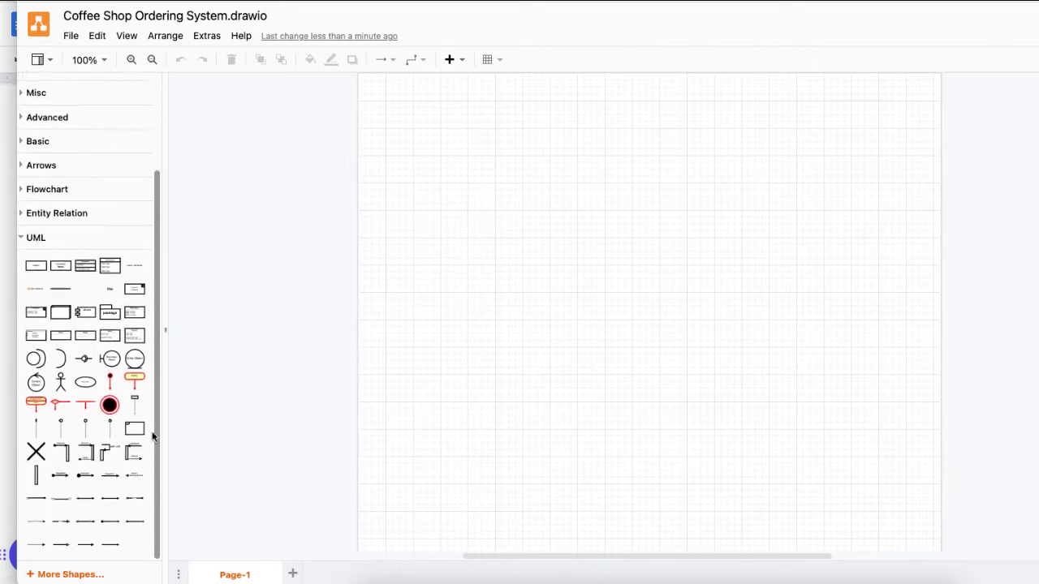
{"action": "mouse_move", "coordinate": [92, 275]}
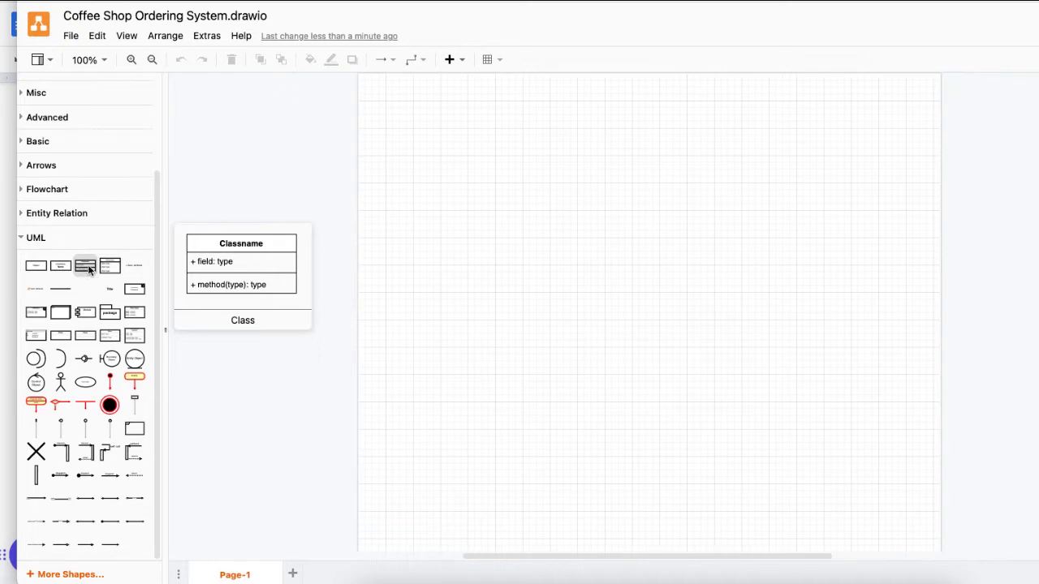
{"action": "left_click_drag", "start_coordinate": [90, 271], "coordinate": [516, 198]}
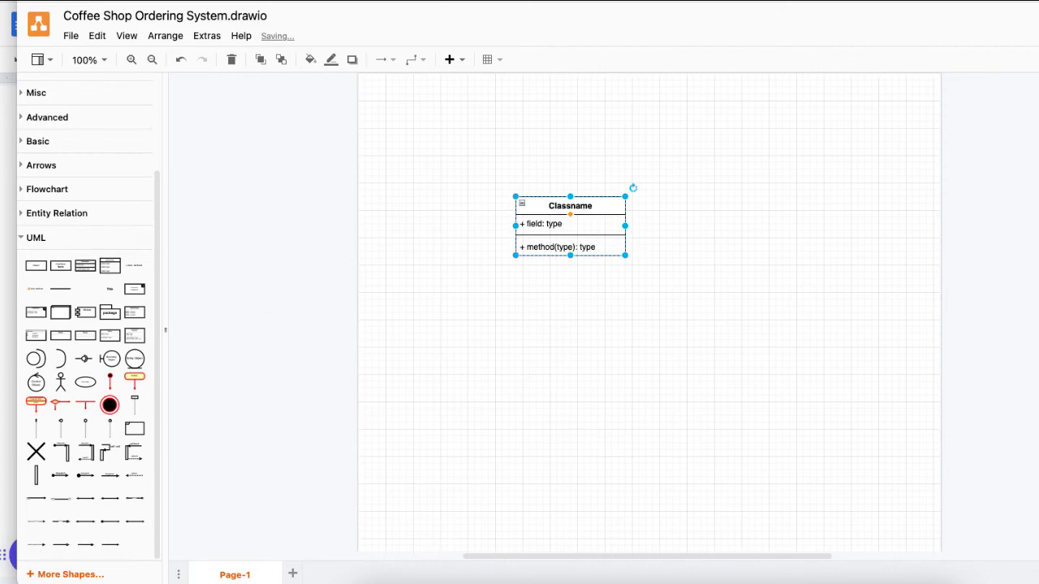
Switch to the Nouns & Verbs Google Doc and review the UserList and User class definitions
{"action": "left_click", "coordinate": [162, 2]}
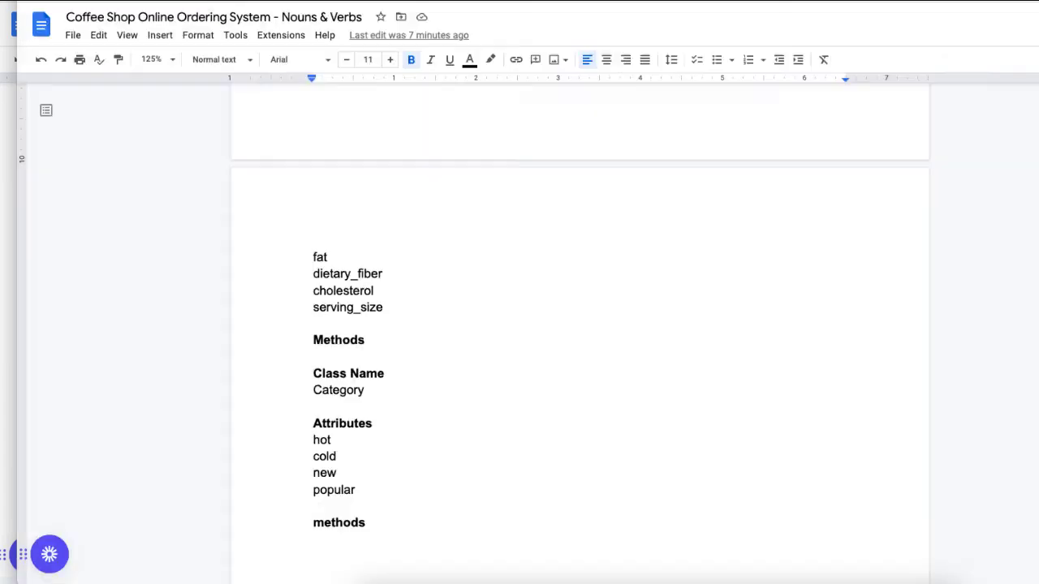
{"action": "scroll", "coordinate": [498, 329], "scroll_direction": "down", "scroll_amount": 2}
{"action": "scroll", "coordinate": [490, 330], "scroll_direction": "up", "scroll_amount": 15}
{"action": "scroll", "coordinate": [490, 330], "scroll_direction": "down", "scroll_amount": 1}
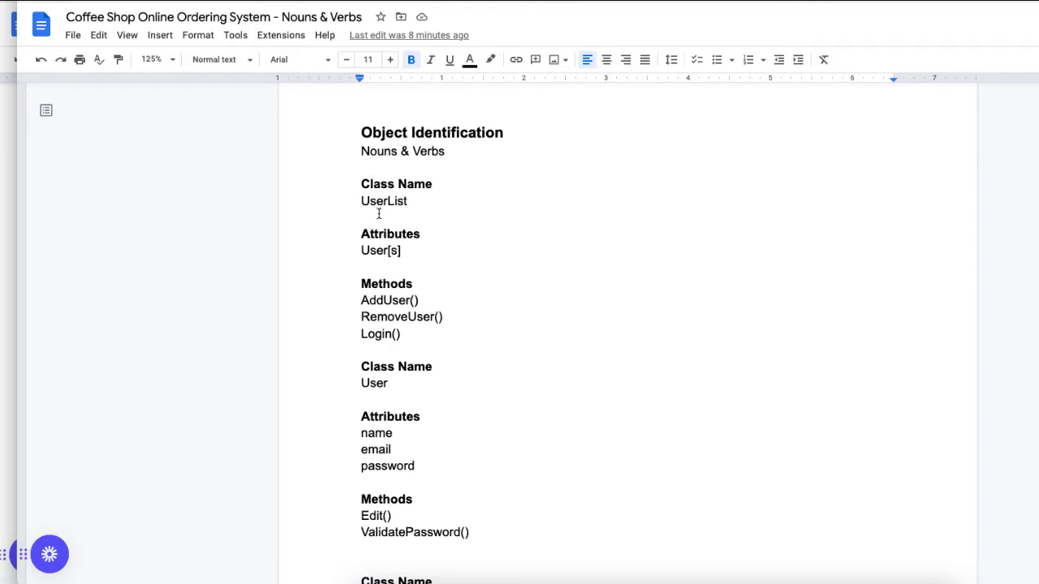
{"action": "scroll", "coordinate": [417, 365], "scroll_direction": "down", "scroll_amount": 2}
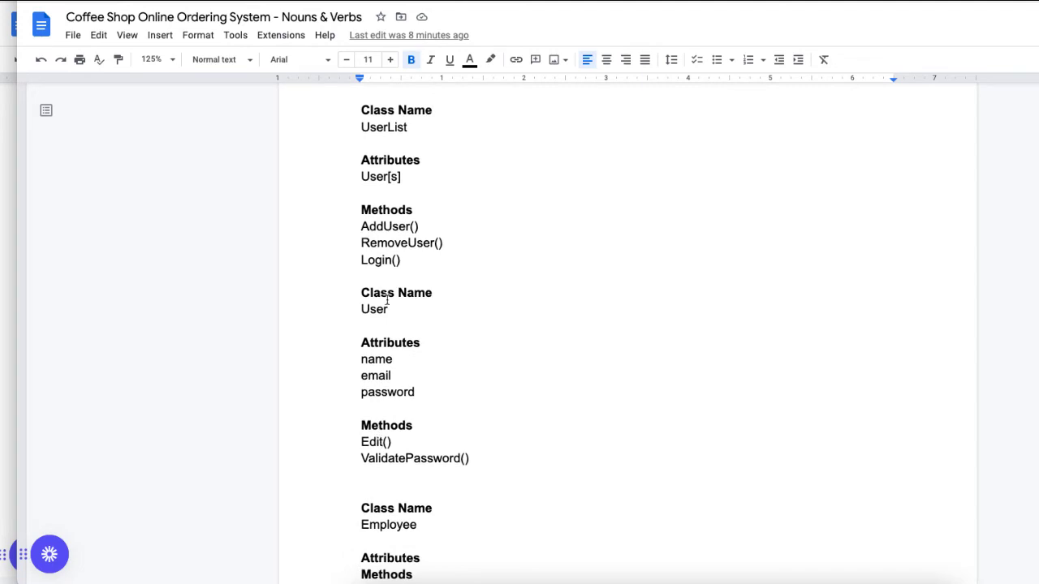
{"action": "left_click", "coordinate": [377, 310]}
Return to the draw.io diagram and rename the placed class to "User"
{"action": "left_click", "coordinate": [357, 2]}
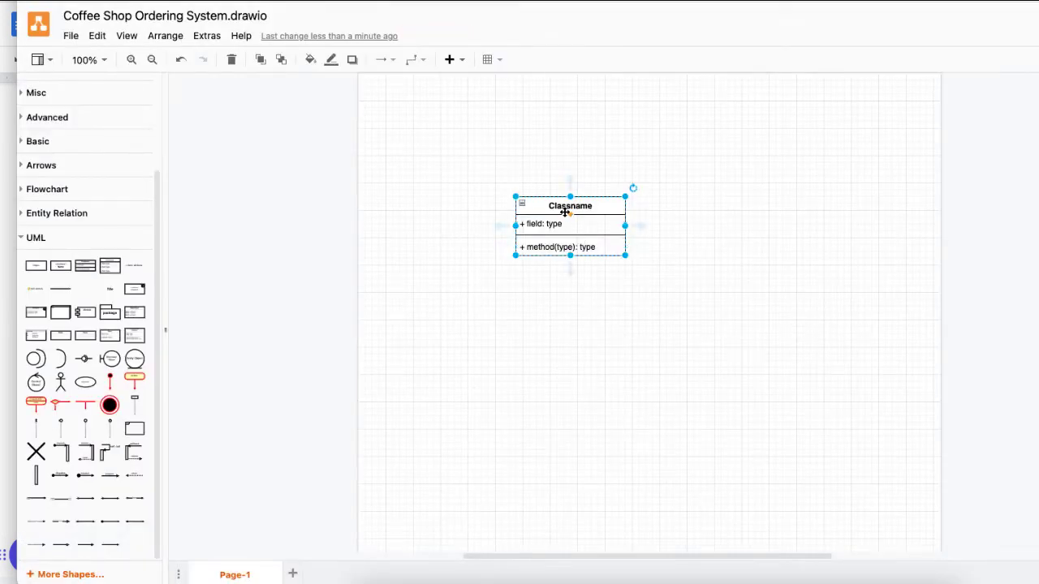
{"action": "scroll", "coordinate": [569, 216], "scroll_direction": "down", "scroll_amount": 1}
{"action": "scroll", "coordinate": [564, 215], "scroll_direction": "up", "scroll_amount": 3}
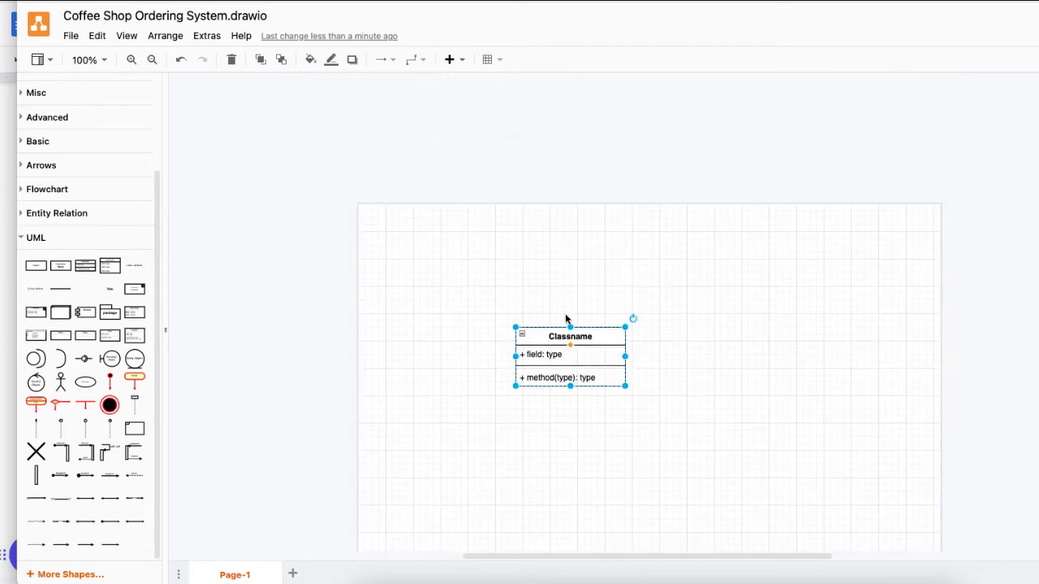
{"action": "scroll", "coordinate": [563, 343], "scroll_direction": "down", "scroll_amount": 1}
{"action": "scroll", "coordinate": [563, 342], "scroll_direction": "up", "scroll_amount": 3}
{"action": "double_click", "coordinate": [507, 237]}
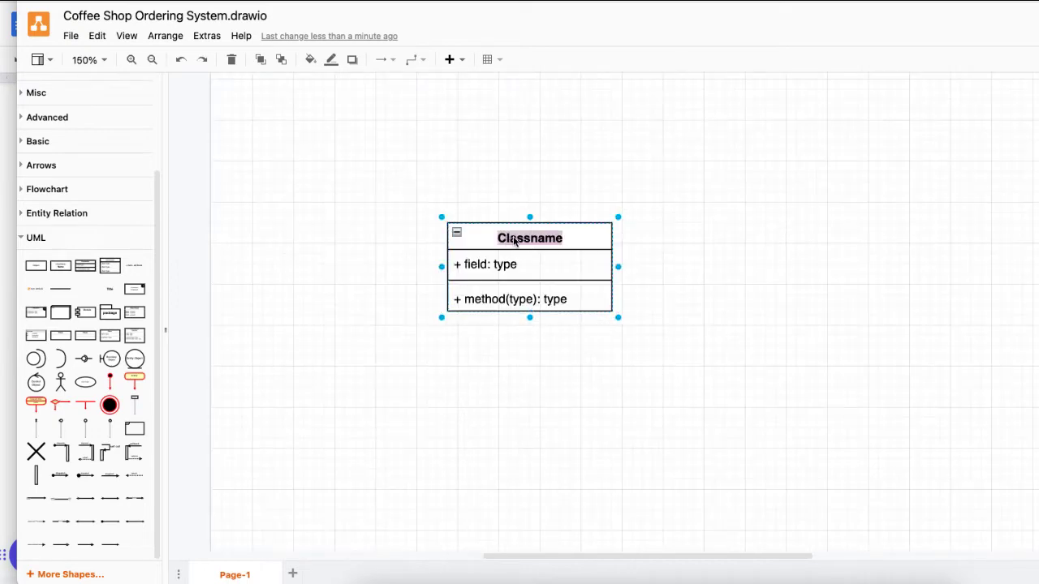
{"action": "type", "text": "USer"}
{"action": "key", "text": "BackSpace"}
{"action": "key", "text": "BackSpace"}
{"action": "key", "text": "BackSpace"}
{"action": "type", "text": "ser"}
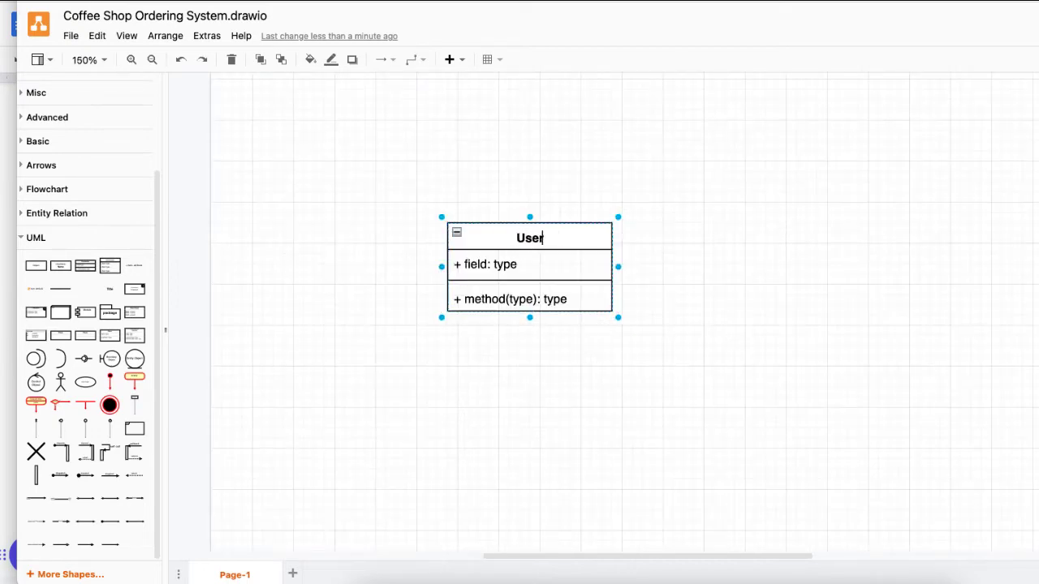
Check the User attributes in the Google Doc and replace the diagram class's field placeholder with "name"
{"action": "left_click", "coordinate": [340, 2]}
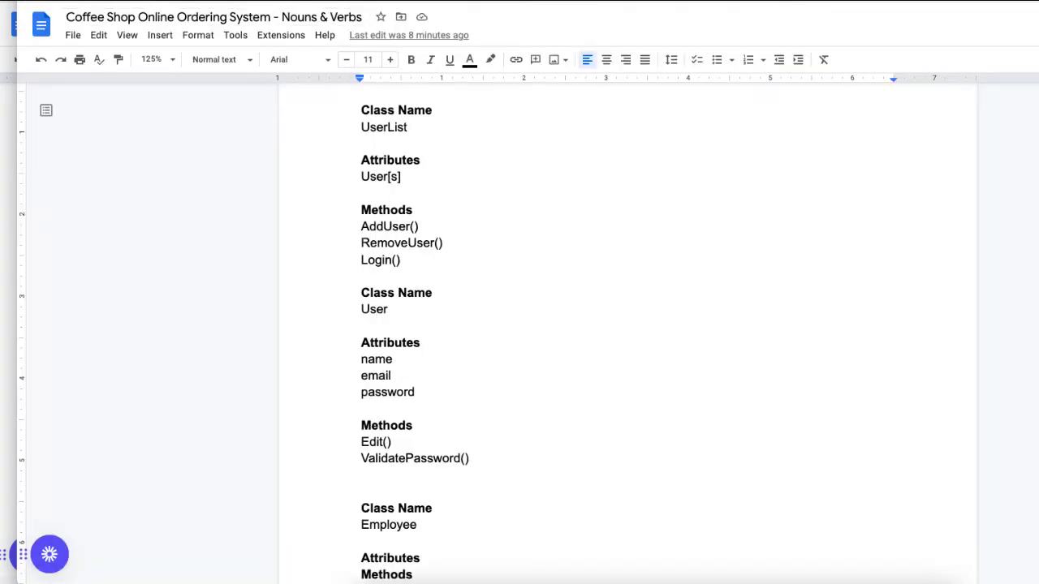
{"action": "key", "text": "ctrl+Tab"}
{"action": "double_click", "coordinate": [506, 269]}
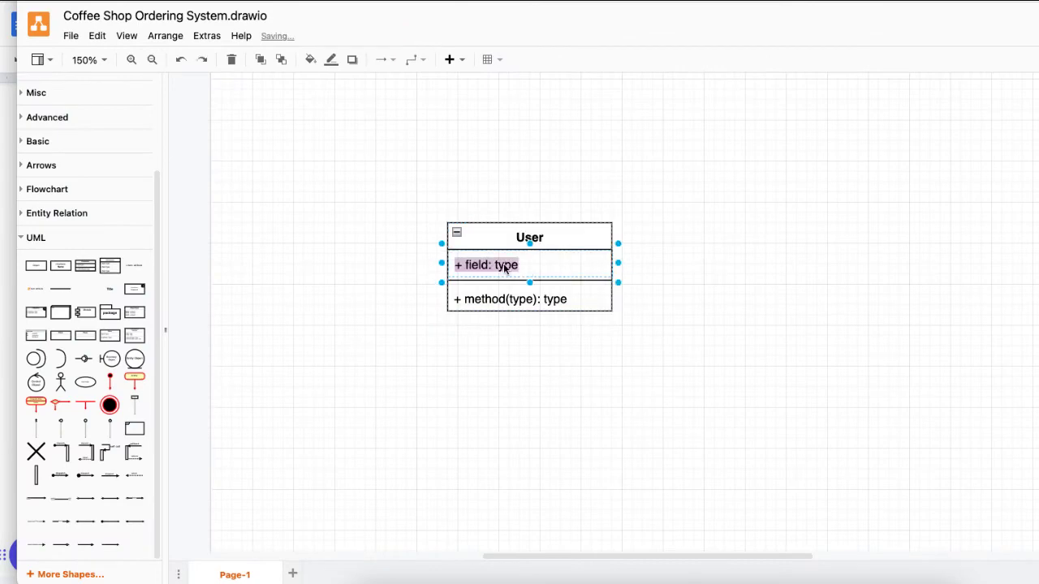
{"action": "type", "text": "name"}
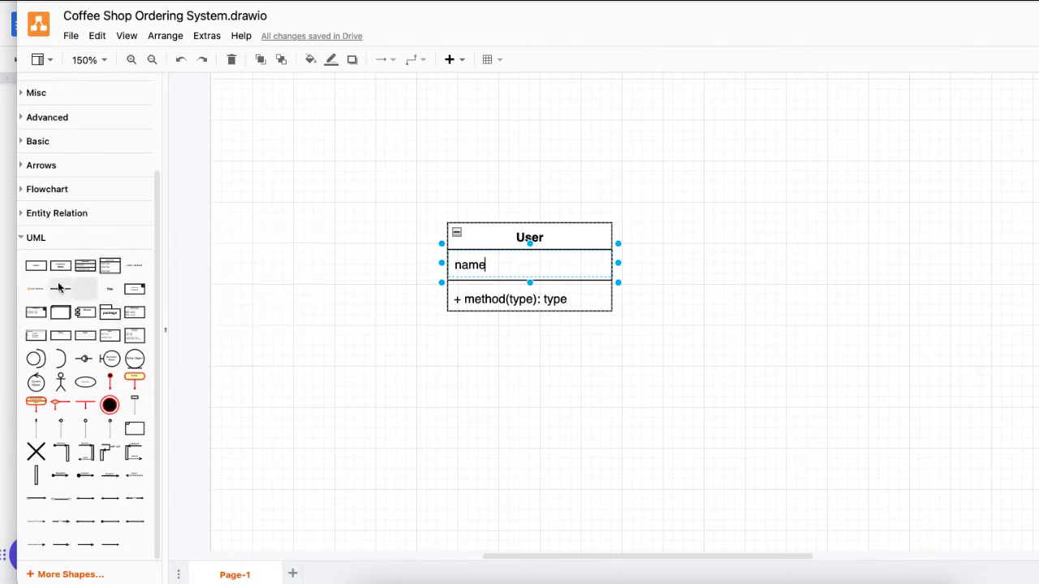
{"action": "key", "text": "Escape"}
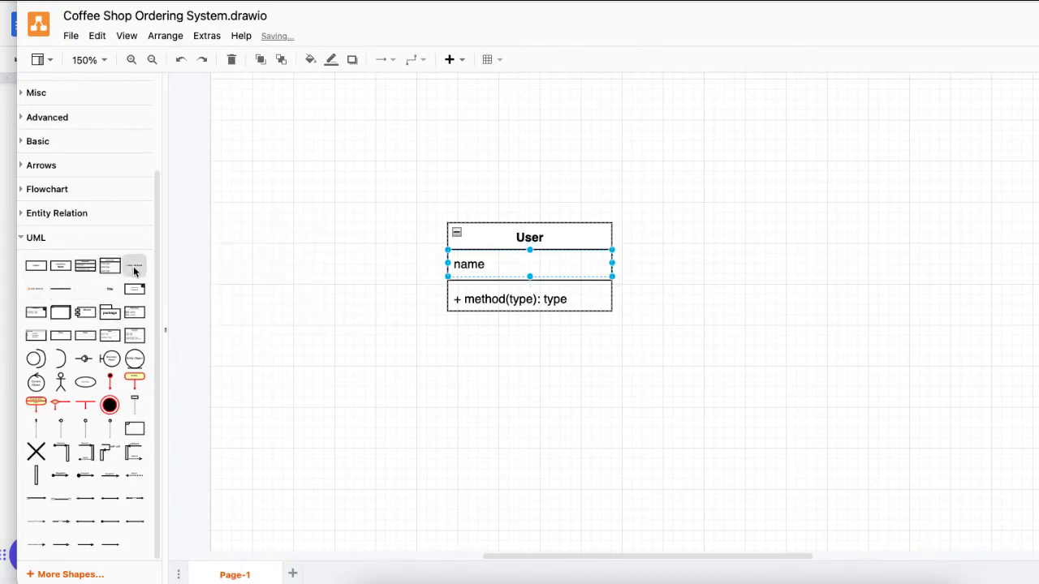
Add two attribute rows below name in the User class, labelled "email" and "password"
{"action": "left_click_drag", "start_coordinate": [133, 270], "coordinate": [469, 289]}
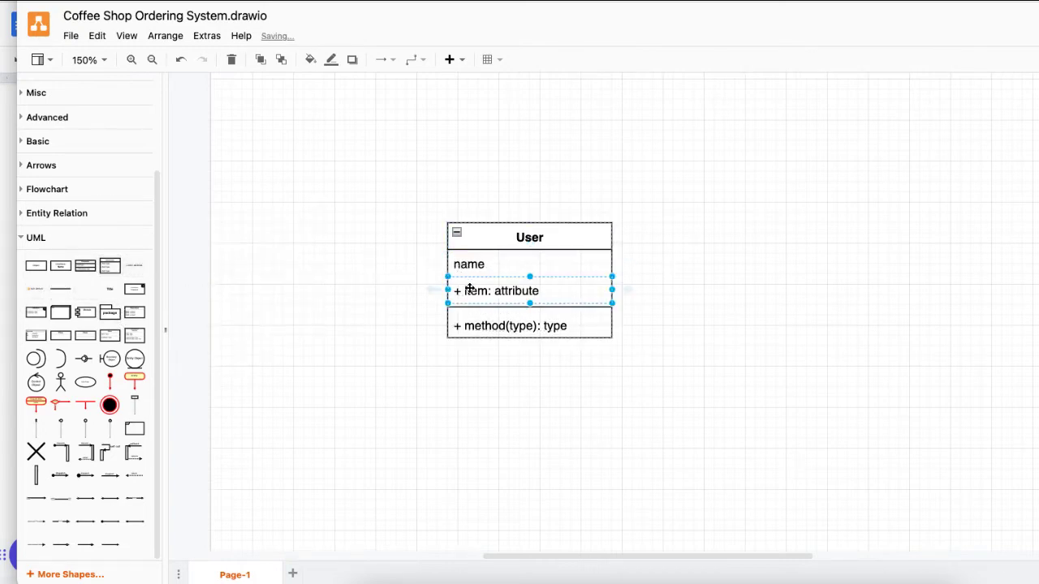
{"action": "double_click", "coordinate": [469, 289]}
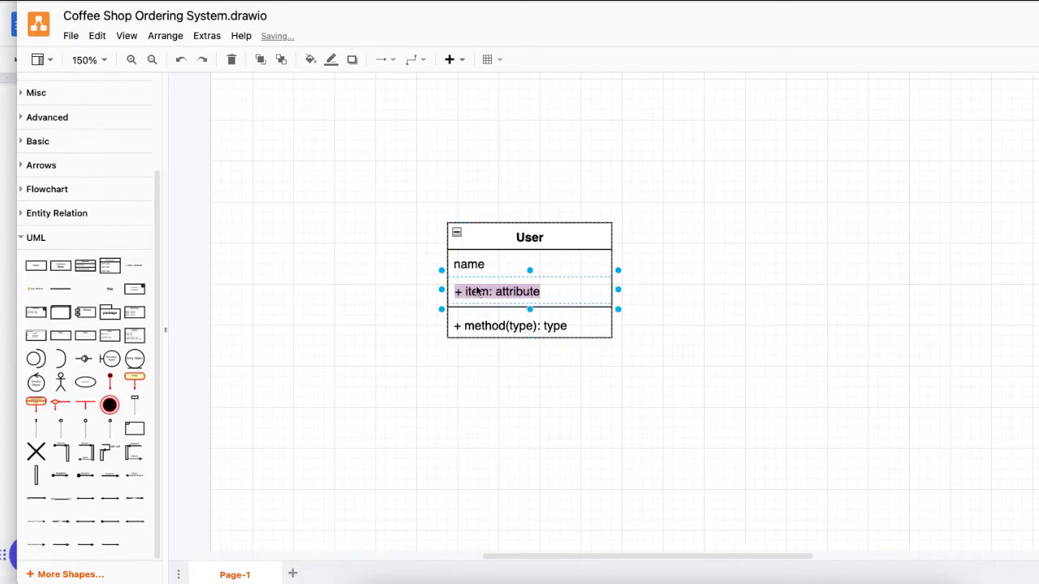
{"action": "type", "text": "email"}
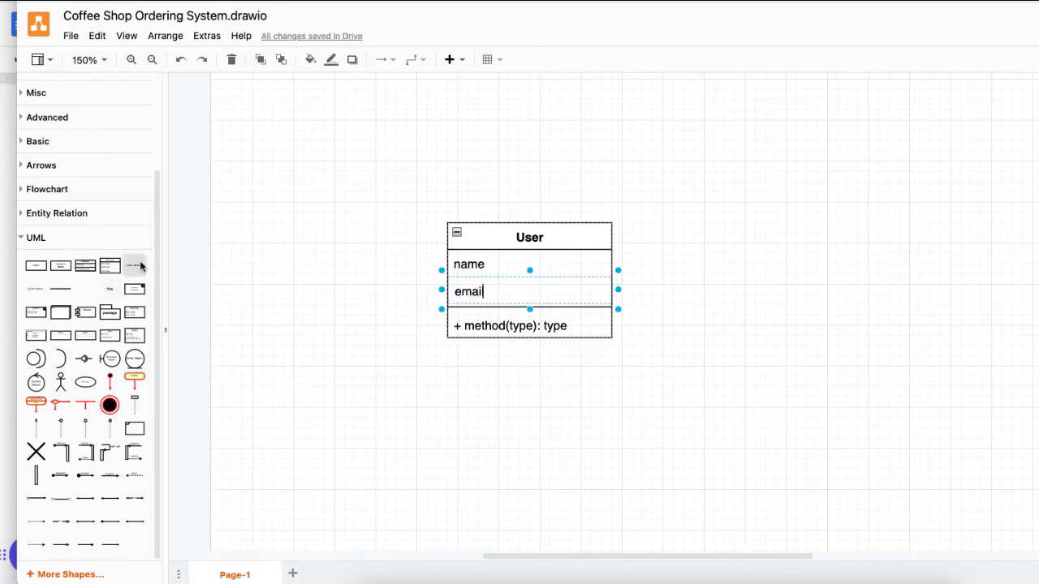
{"action": "left_click_drag", "start_coordinate": [140, 266], "coordinate": [452, 301]}
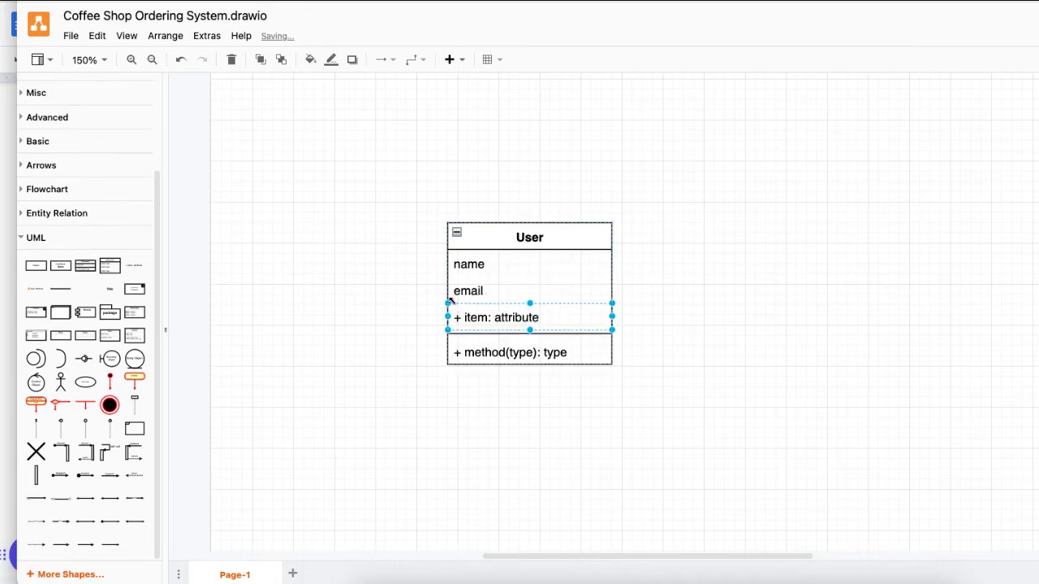
{"action": "double_click", "coordinate": [483, 325]}
{"action": "type", "text": "password"}
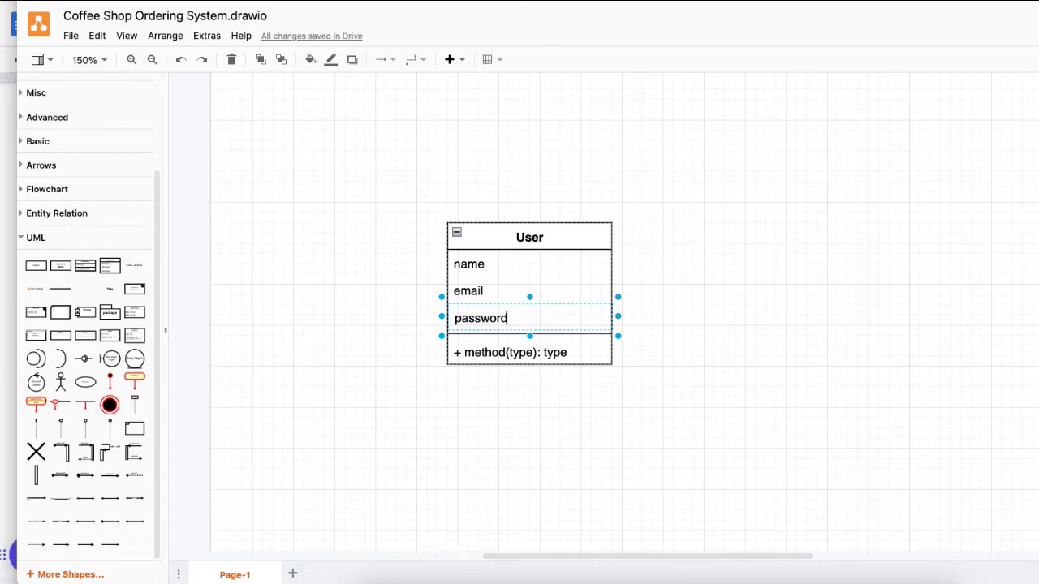
Check the User methods in the Google Doc and replace the diagram class's method placeholder with "Edit()"
{"action": "left_click", "coordinate": [276, 2]}
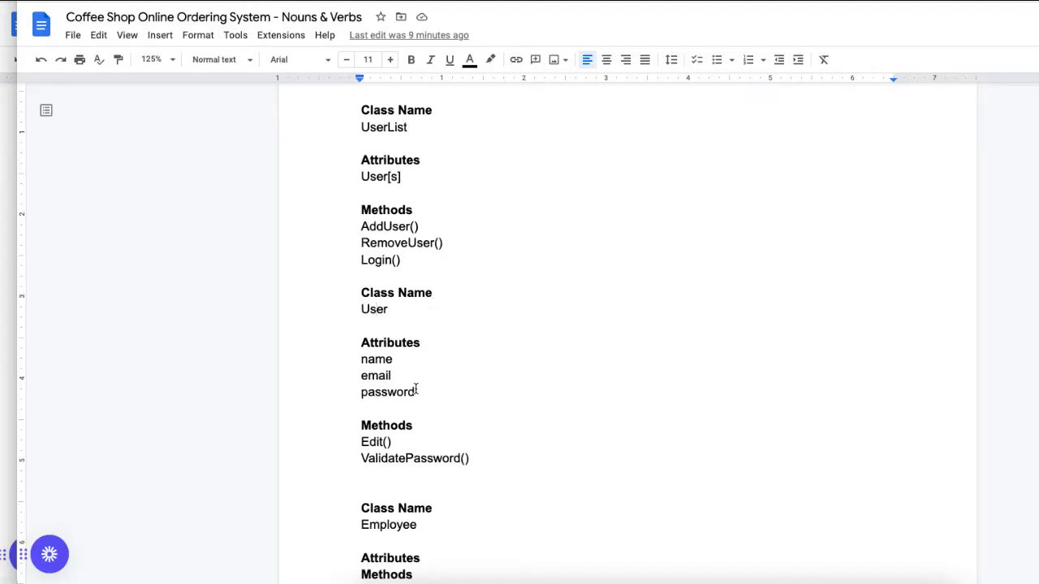
{"action": "left_click", "coordinate": [122, 2]}
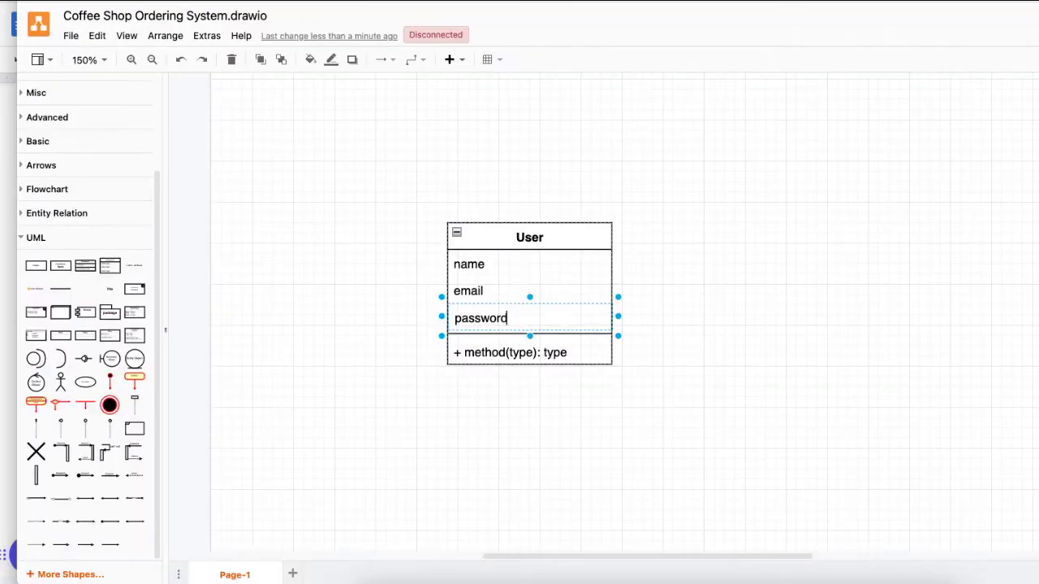
{"action": "mouse_move", "coordinate": [134, 275]}
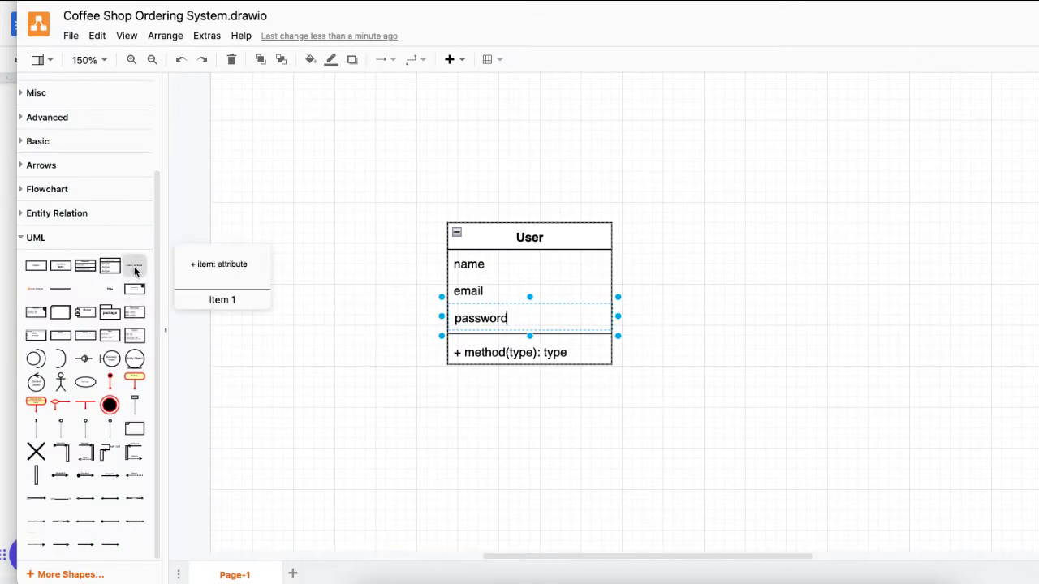
{"action": "left_click", "coordinate": [528, 403]}
{"action": "left_click", "coordinate": [284, 2]}
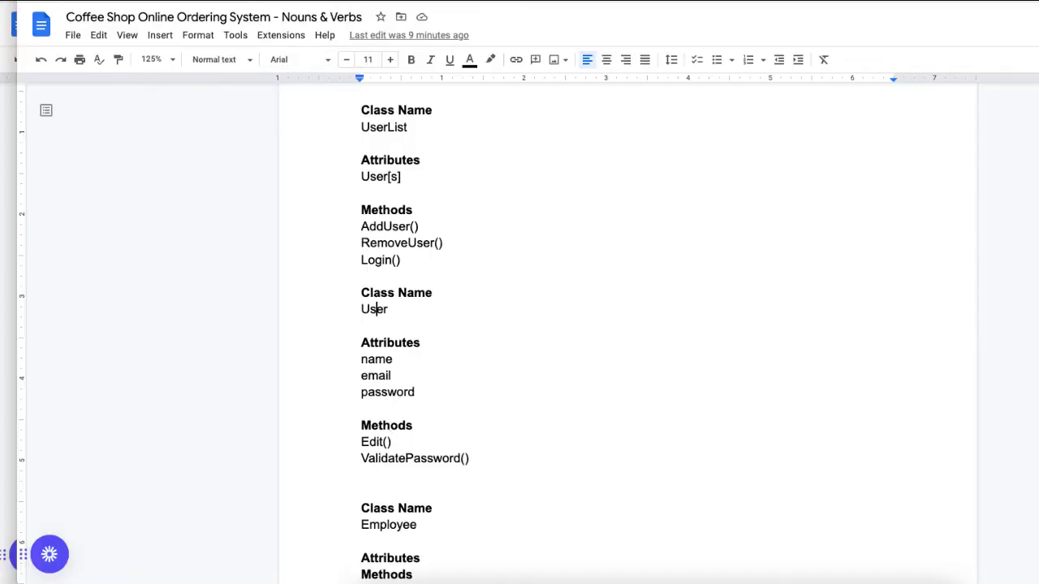
{"action": "left_click", "coordinate": [446, 1]}
{"action": "double_click", "coordinate": [488, 353]}
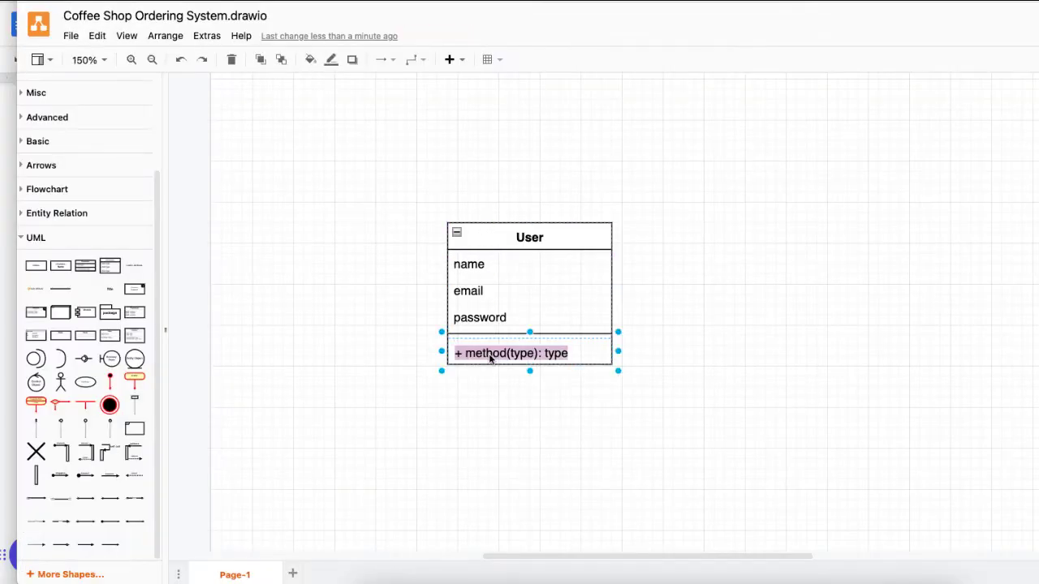
{"action": "type", "text": "Edit()"}
{"action": "left_click", "coordinate": [317, 300]}
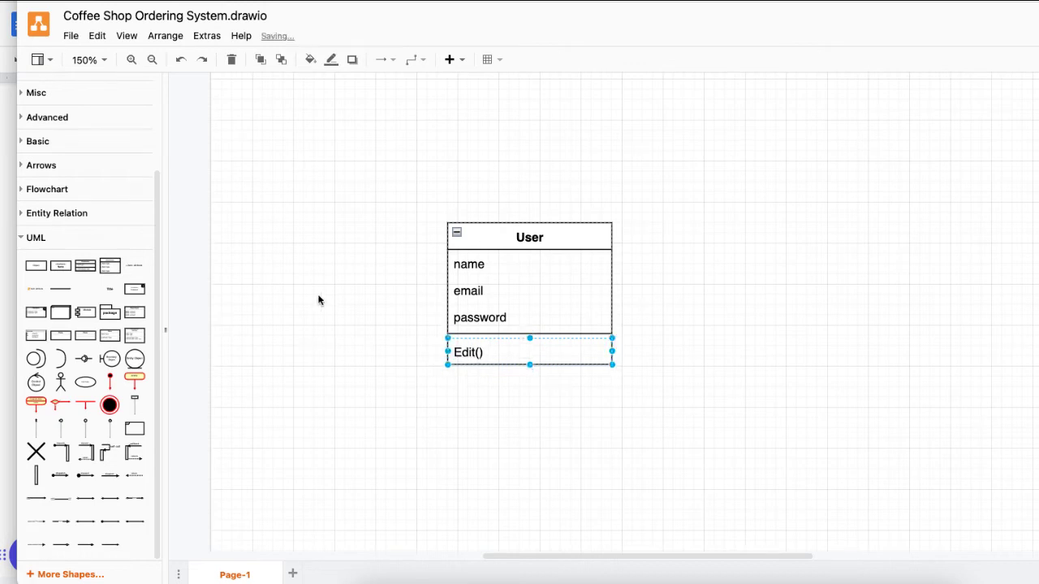
Add a second method row below Edit() in the User class, labelled "ValidatePassword()"
{"action": "left_click_drag", "start_coordinate": [135, 270], "coordinate": [460, 354]}
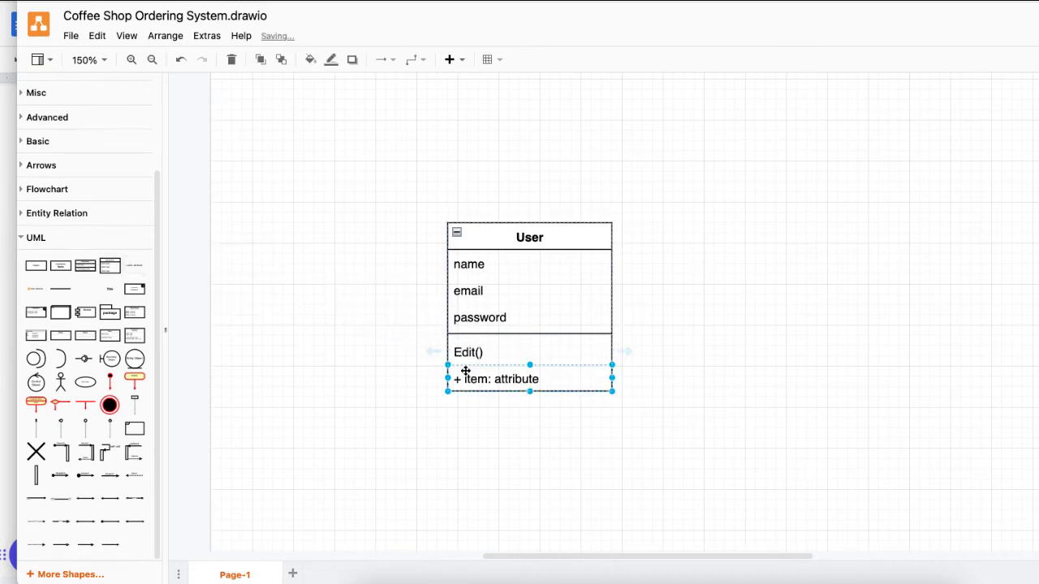
{"action": "double_click", "coordinate": [470, 379]}
{"action": "type", "text": "Vas"}
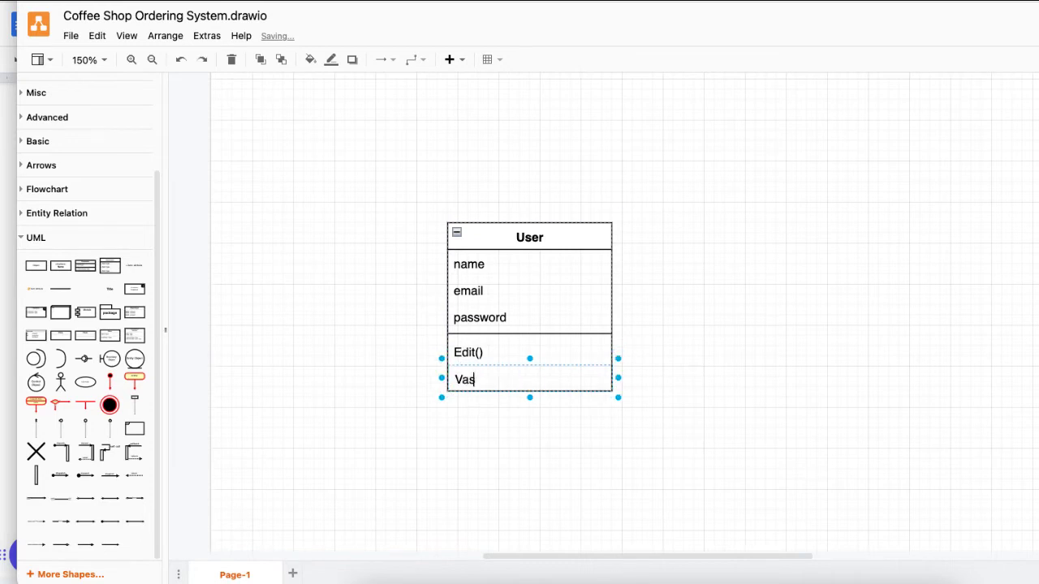
{"action": "type", "text": "lidate"}
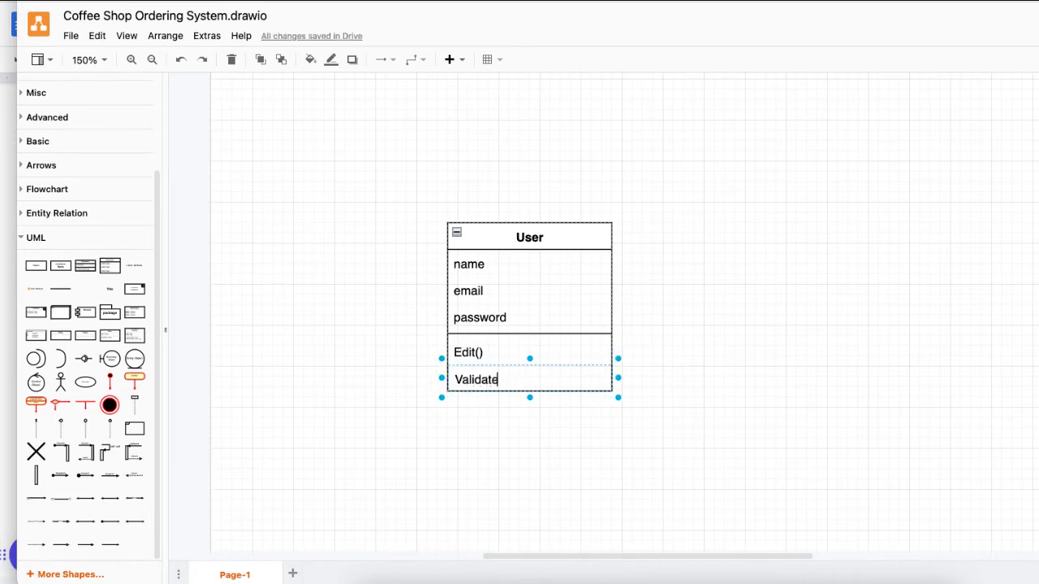
{"action": "type", "text": "Password()"}
{"action": "left_click", "coordinate": [691, 316]}
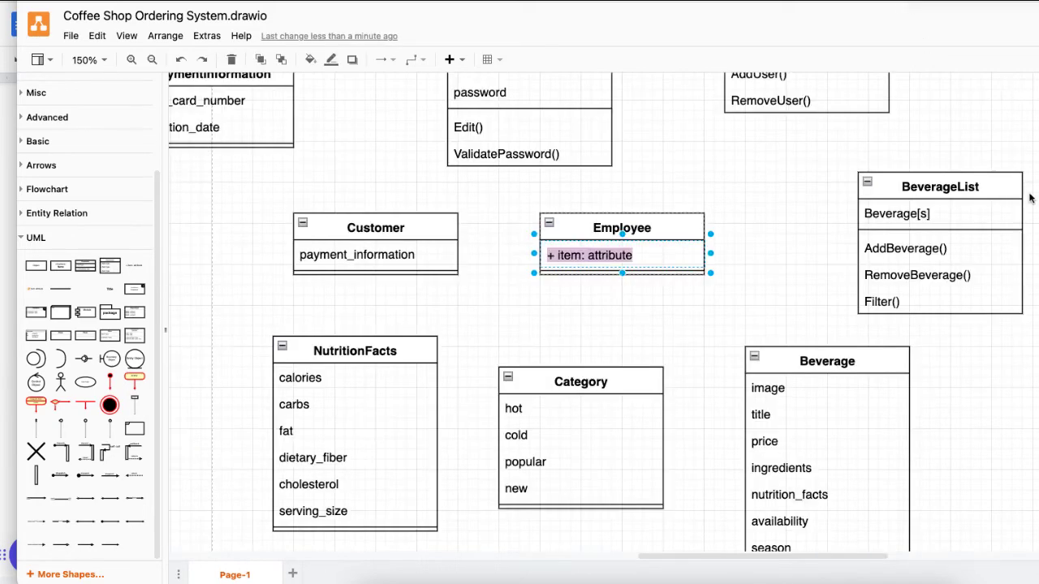
Review the classes in the draw.io diagram, comparing them with the UserList and User entries in the Google Doc
{"action": "scroll", "coordinate": [1031, 199], "scroll_direction": "down", "scroll_amount": 3}
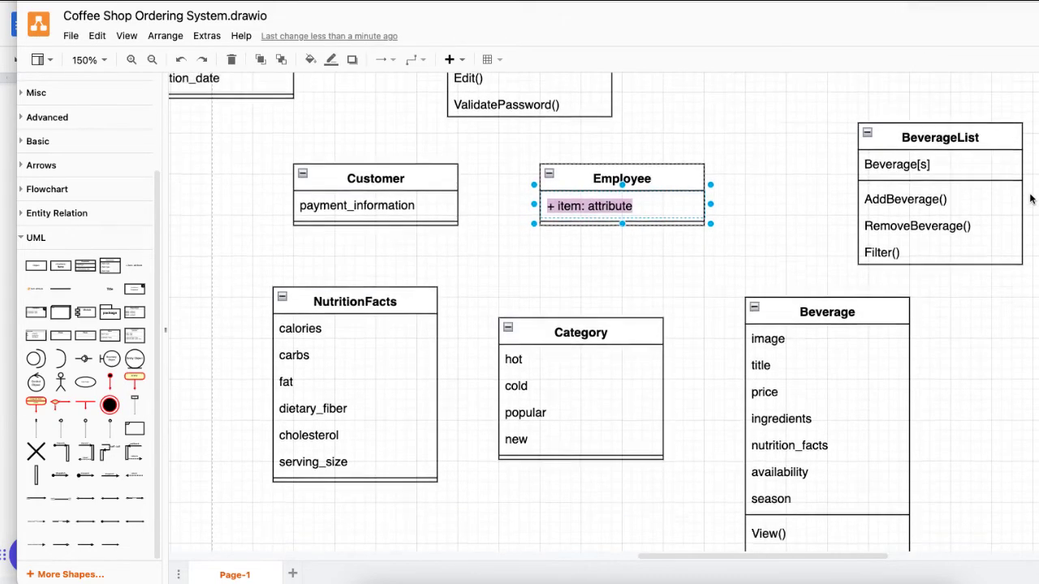
{"action": "scroll", "coordinate": [1031, 199], "scroll_direction": "up", "scroll_amount": 6}
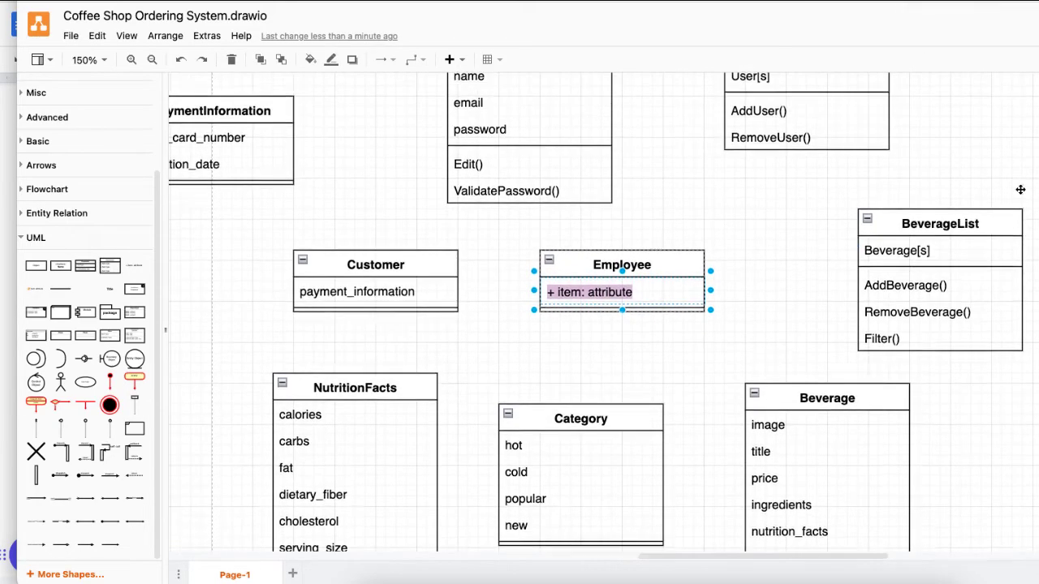
{"action": "left_click", "coordinate": [454, 1]}
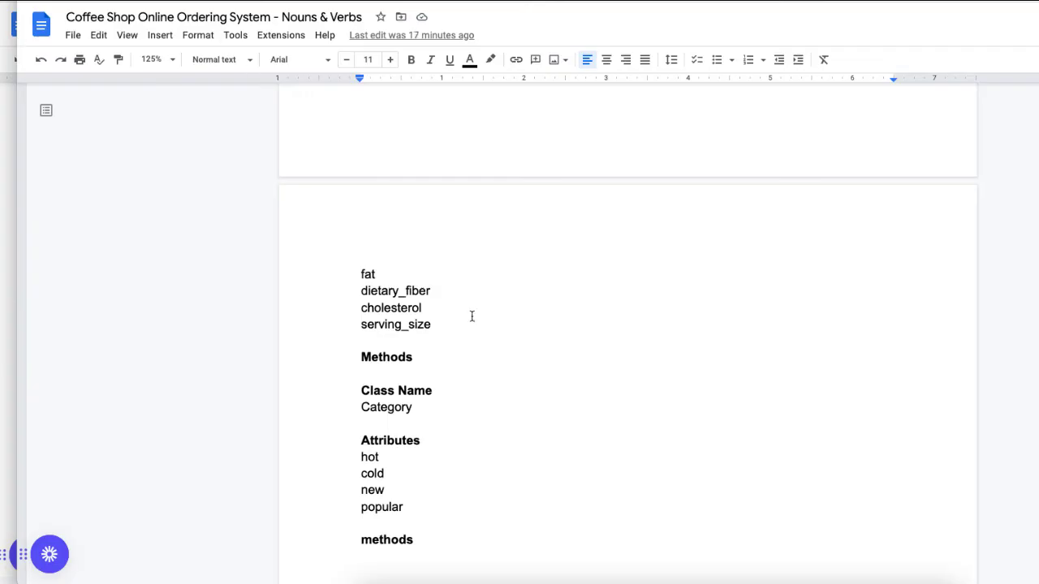
{"action": "scroll", "coordinate": [571, 319], "scroll_direction": "down", "scroll_amount": 2}
{"action": "scroll", "coordinate": [543, 355], "scroll_direction": "up", "scroll_amount": 15}
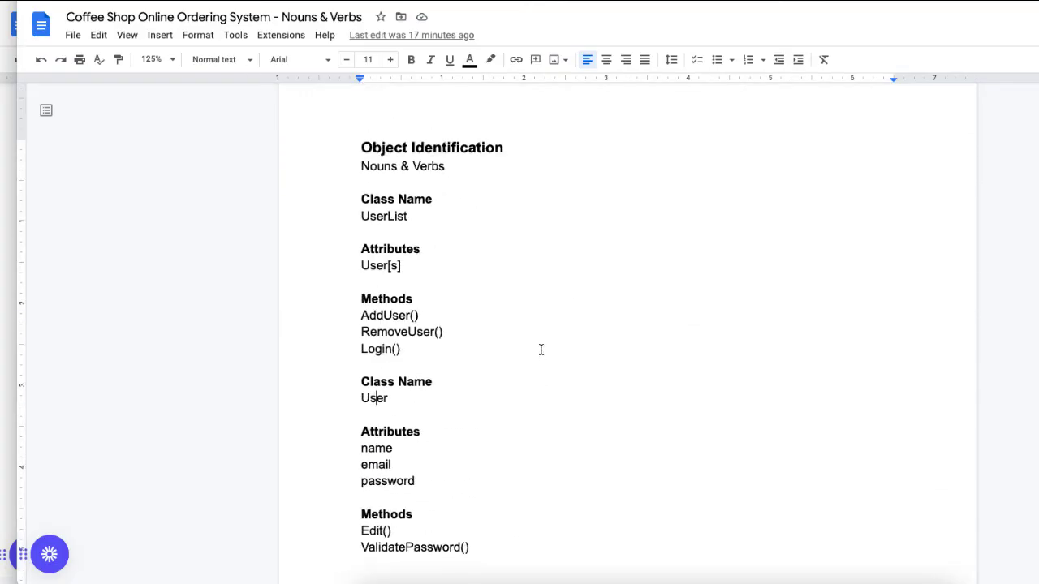
{"action": "left_click", "coordinate": [300, 1]}
{"action": "scroll", "coordinate": [844, 366], "scroll_direction": "up", "scroll_amount": 1}
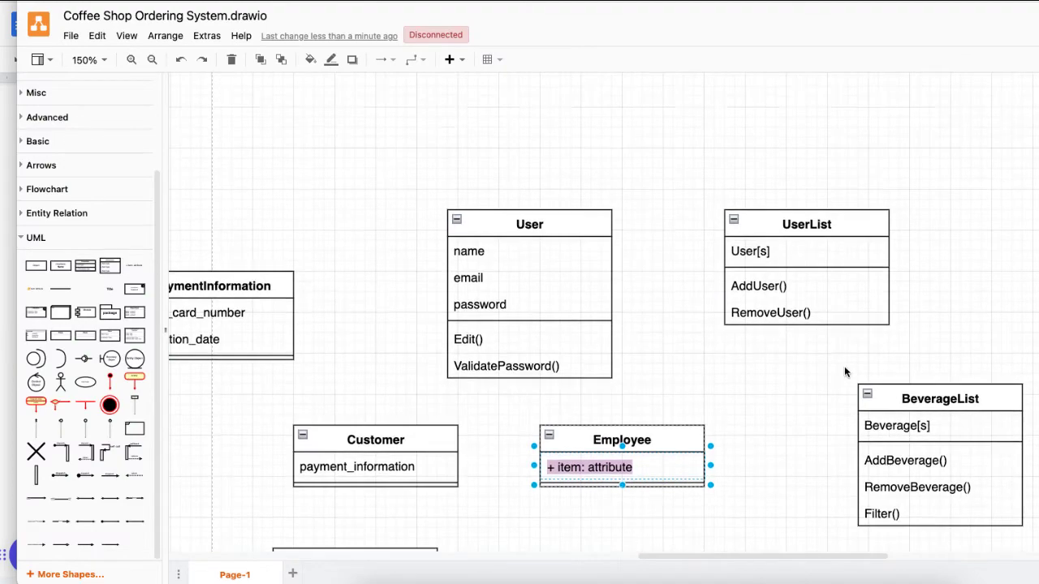
{"action": "left_click", "coordinate": [816, 391]}
{"action": "scroll", "coordinate": [809, 422], "scroll_direction": "down", "scroll_amount": 10}
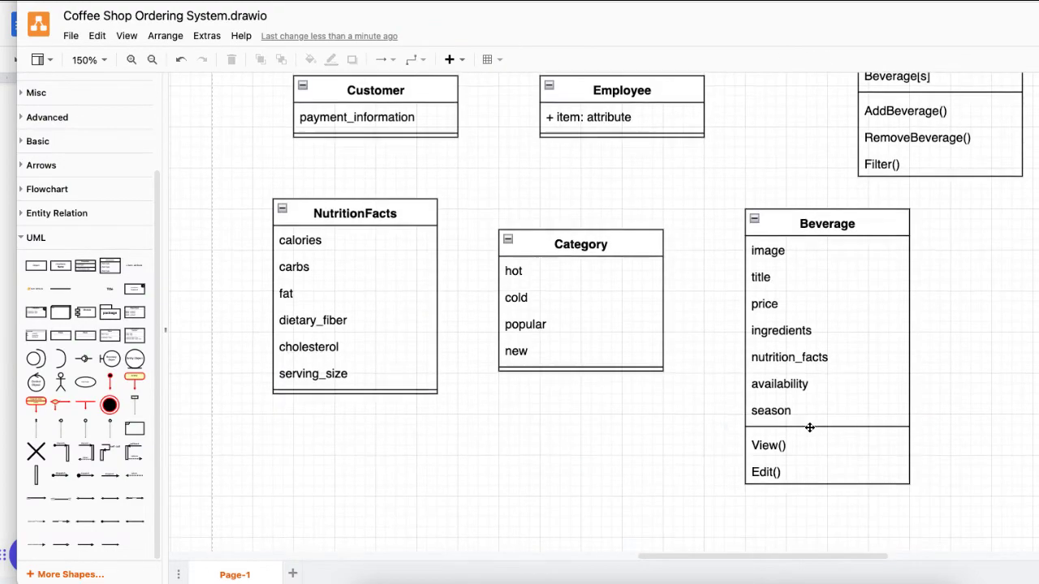
{"action": "scroll", "coordinate": [844, 422], "scroll_direction": "up", "scroll_amount": 3}
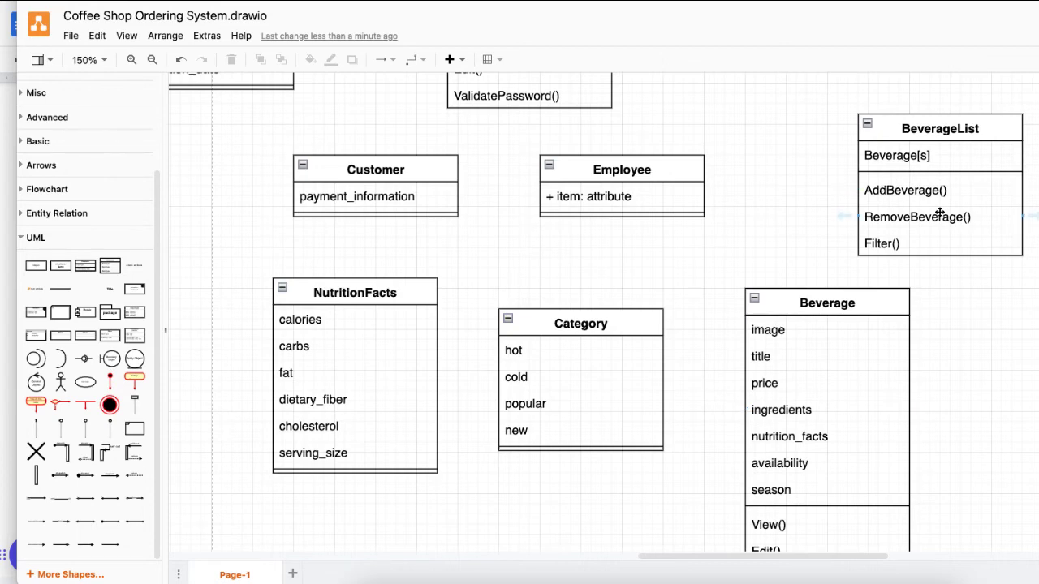
Switch to the Google Doc, read through the listed classes and highlight Filter() among the Beverage methods
{"action": "left_click", "coordinate": [219, 2]}
{"action": "scroll", "coordinate": [480, 476], "scroll_direction": "down", "scroll_amount": 5}
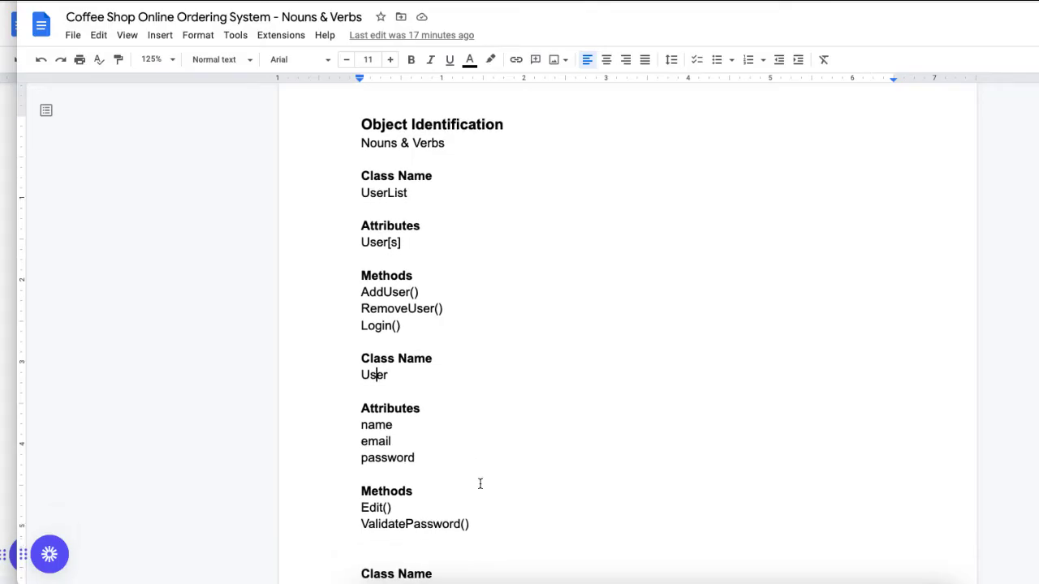
{"action": "scroll", "coordinate": [479, 486], "scroll_direction": "down", "scroll_amount": 10}
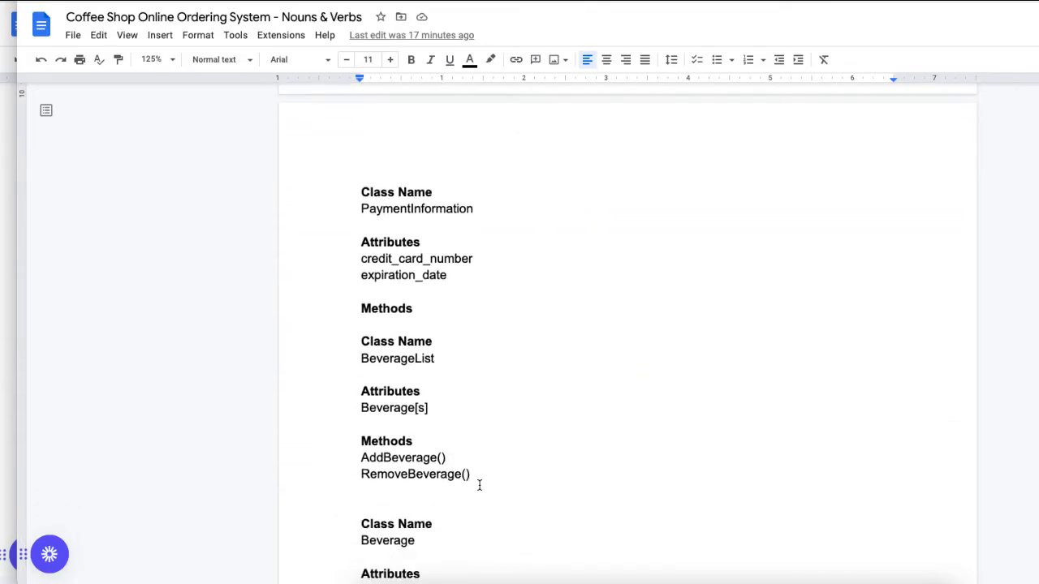
{"action": "scroll", "coordinate": [479, 485], "scroll_direction": "down", "scroll_amount": 3}
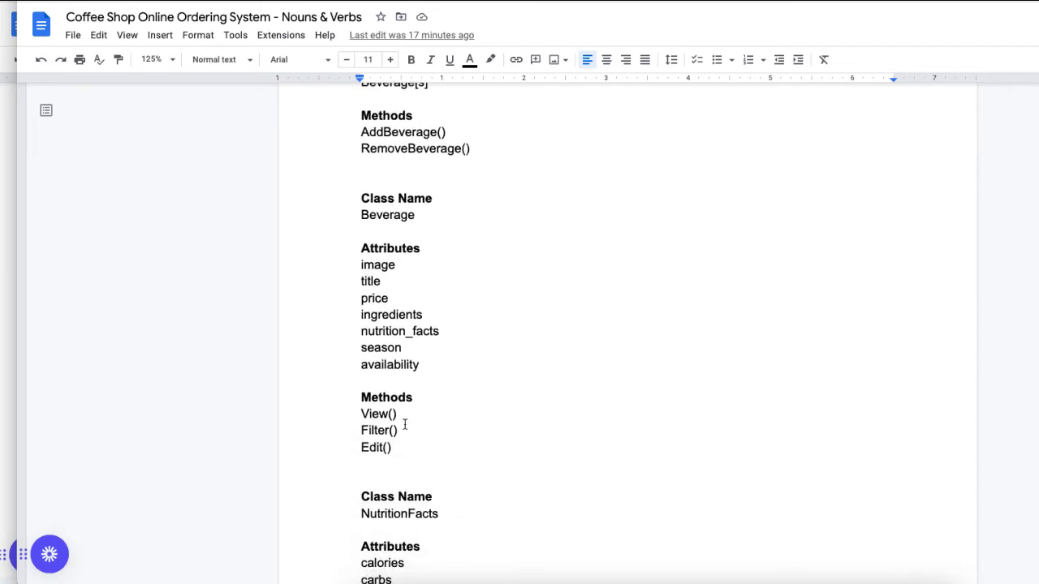
{"action": "left_click_drag", "start_coordinate": [398, 430], "coordinate": [368, 428]}
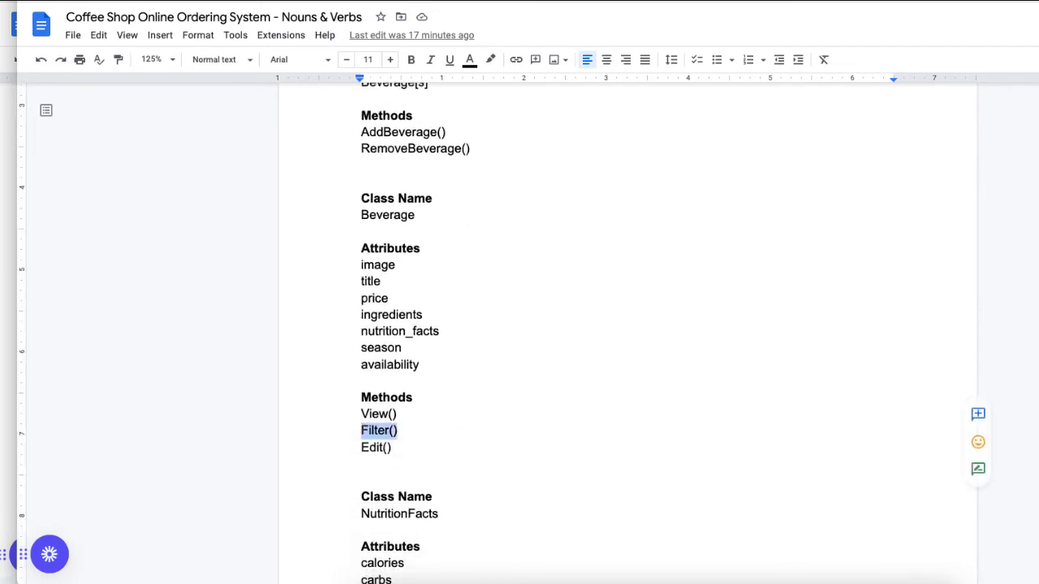
Return to the draw.io diagram and duplicate the RemoveUser() row in the UserList class, relabelling the copy "Login()"
{"action": "key", "text": "ctrl+Tab"}
{"action": "scroll", "coordinate": [865, 397], "scroll_direction": "up", "scroll_amount": 3}
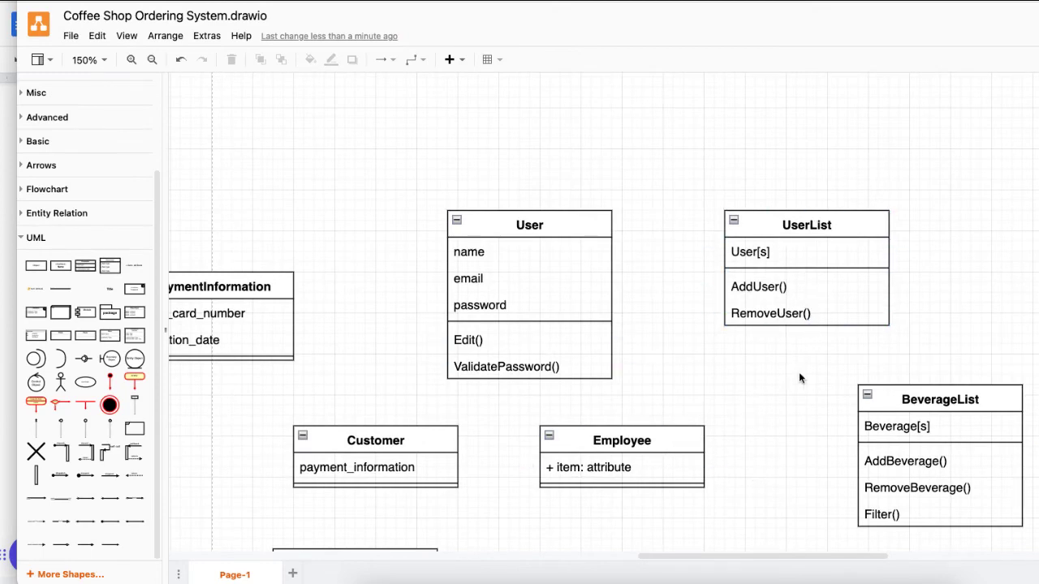
{"action": "double_click", "coordinate": [816, 311]}
{"action": "left_click", "coordinate": [833, 340]}
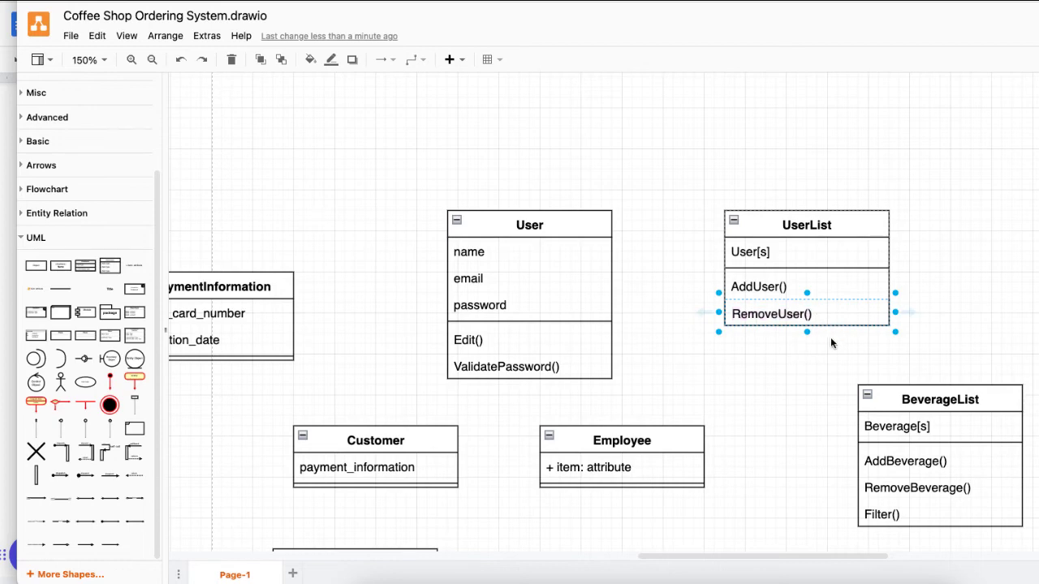
{"action": "left_click", "coordinate": [715, 314]}
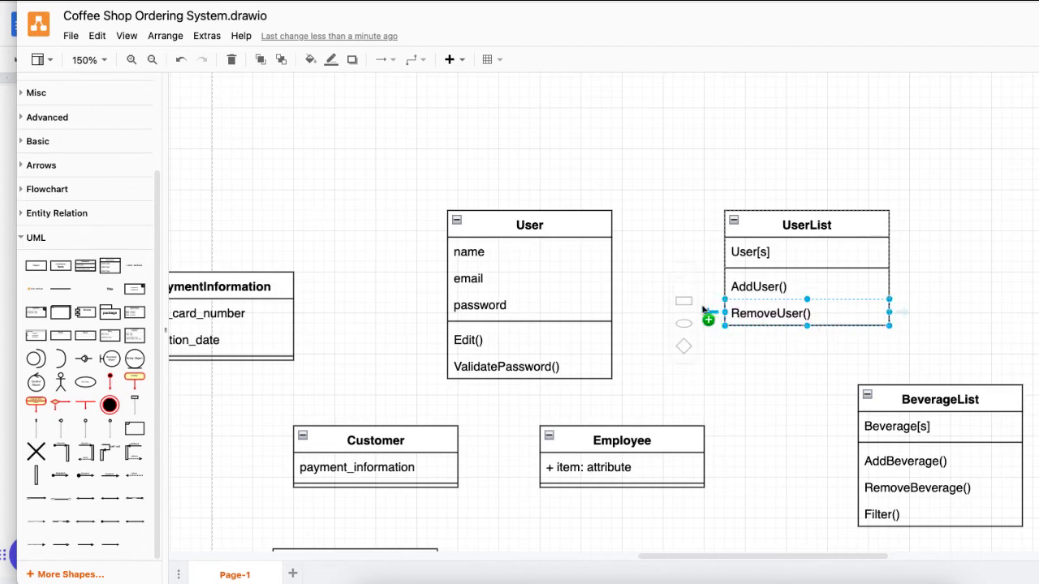
{"action": "left_click", "coordinate": [701, 309]}
{"action": "double_click", "coordinate": [761, 337]}
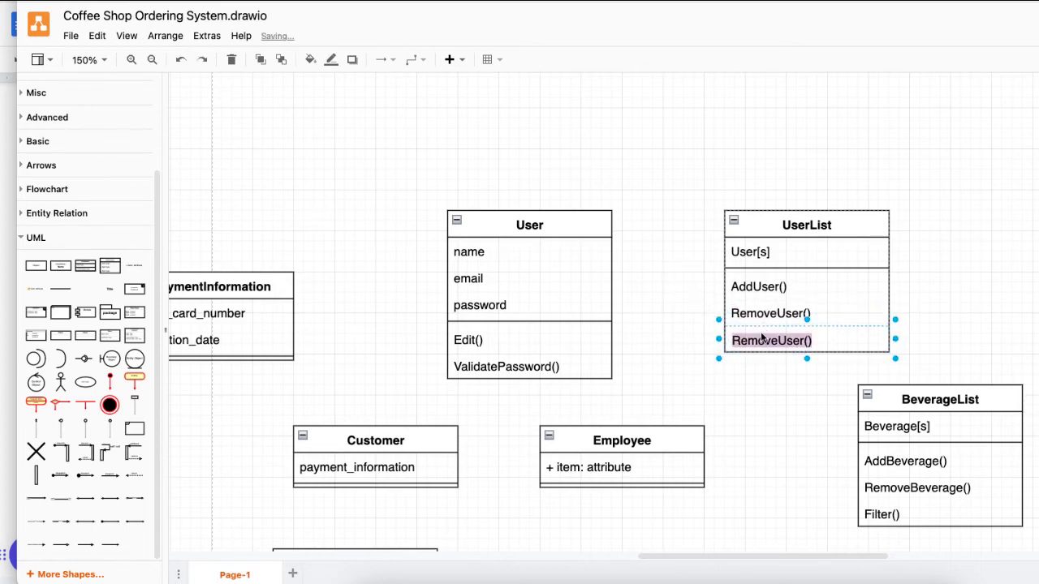
{"action": "type", "text": "Login()"}
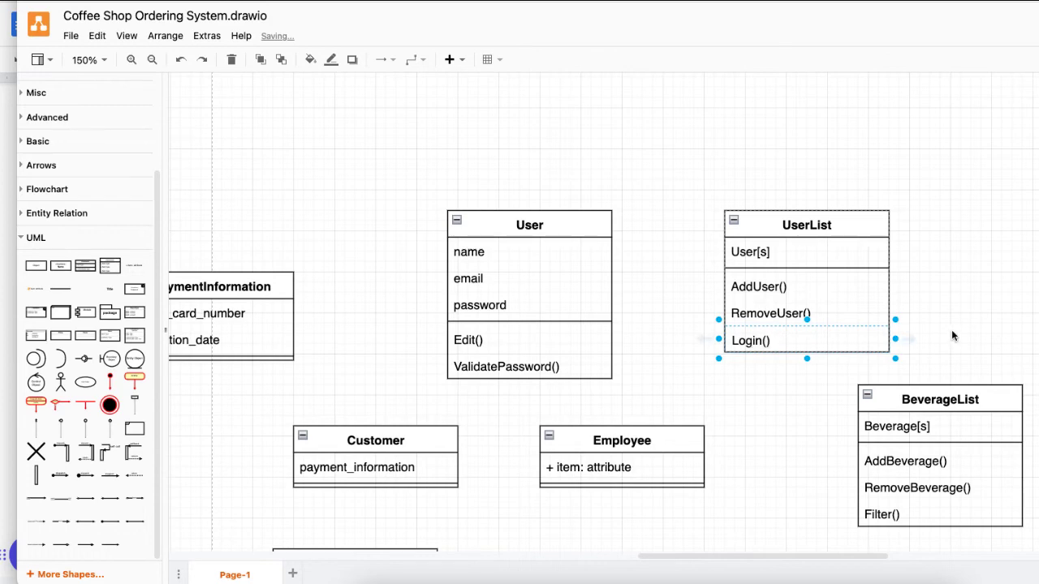
{"action": "left_click", "coordinate": [960, 331]}
{"action": "scroll", "coordinate": [981, 355], "scroll_direction": "up", "scroll_amount": 1}
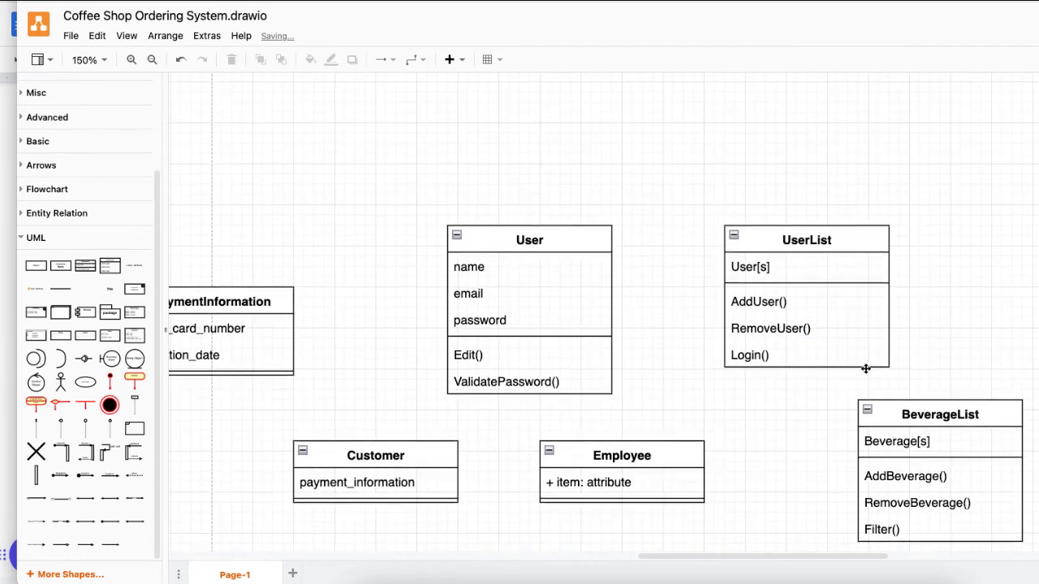